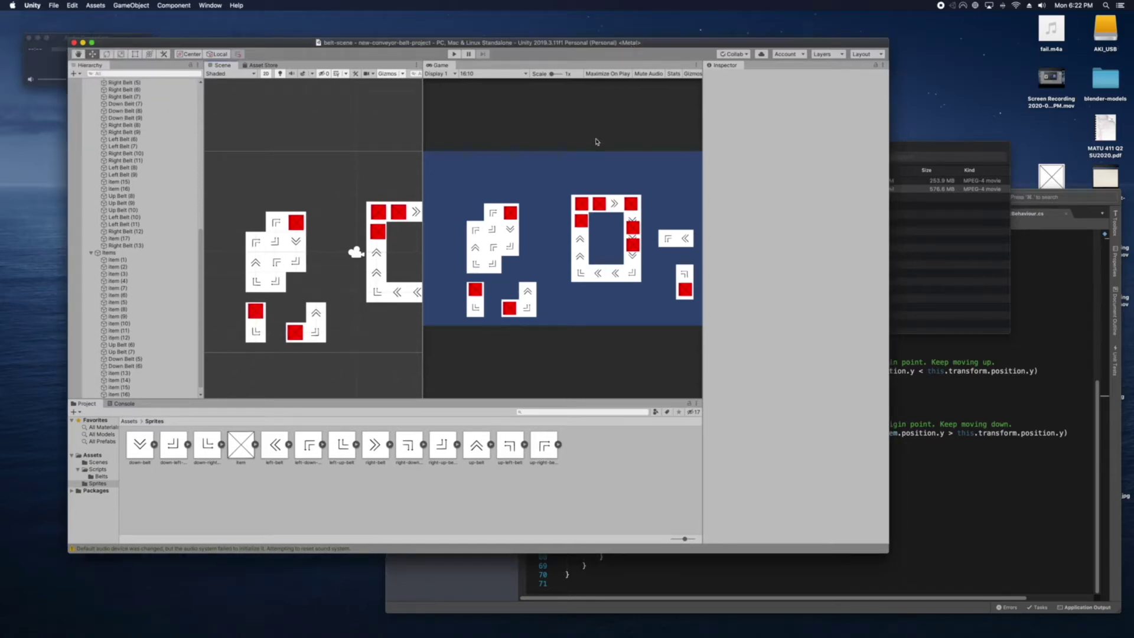
Survey the belt layouts in the scene and view the import settings of the up-left-belt sprite.
key(XF86AudioLowerVolume)
scroll(299, 306, up, 3)
middle_drag(361, 268, 258, 275)
middle_drag(338, 307, 287, 295)
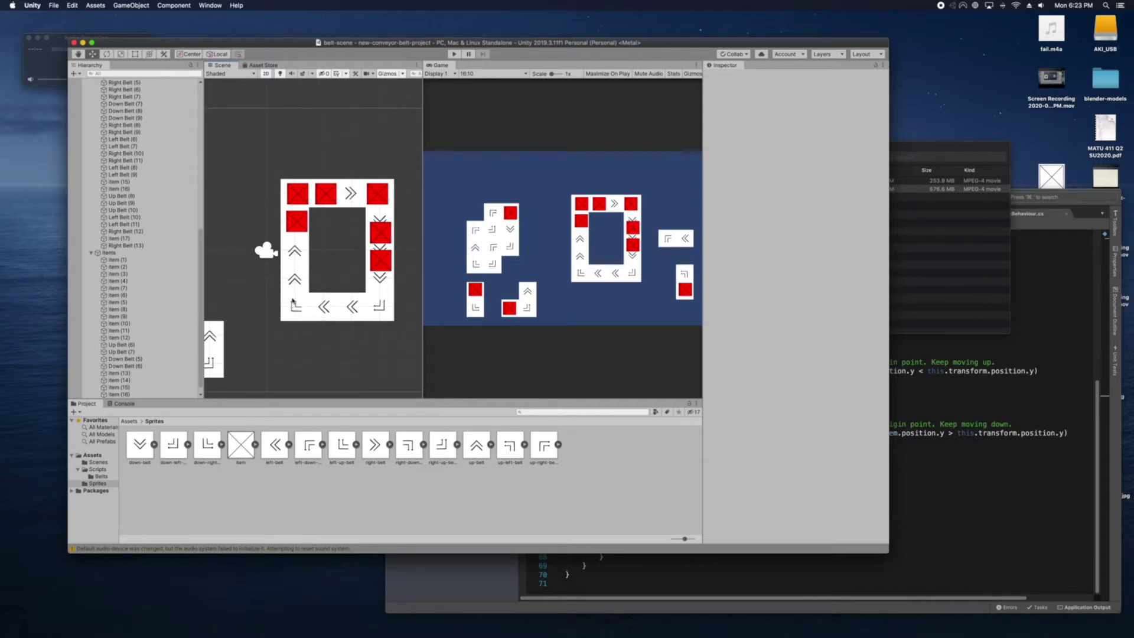
drag(273, 287, 345, 307)
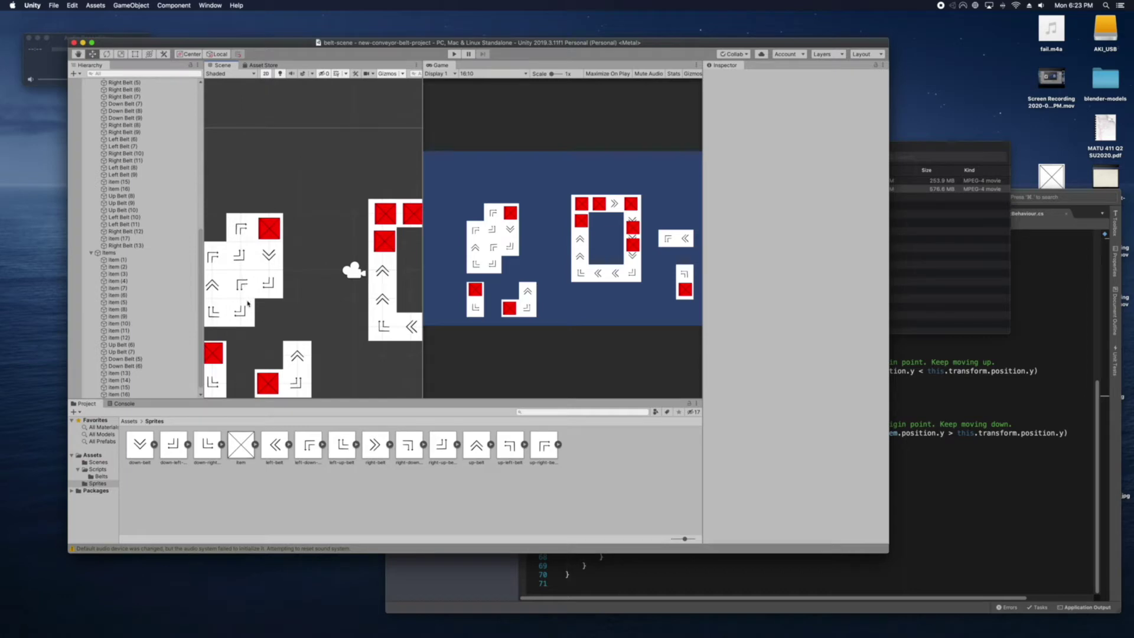
drag(247, 303, 274, 293)
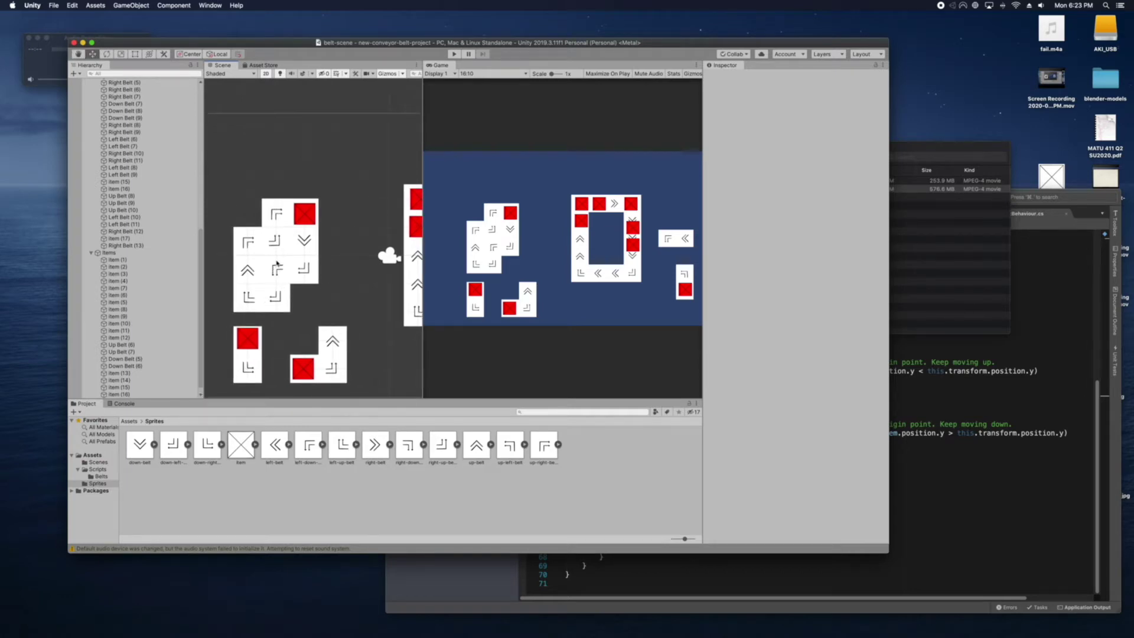
mouse_move(280, 258)
mouse_down()
mouse_move(191, 257)
mouse_move(265, 250)
mouse_up()
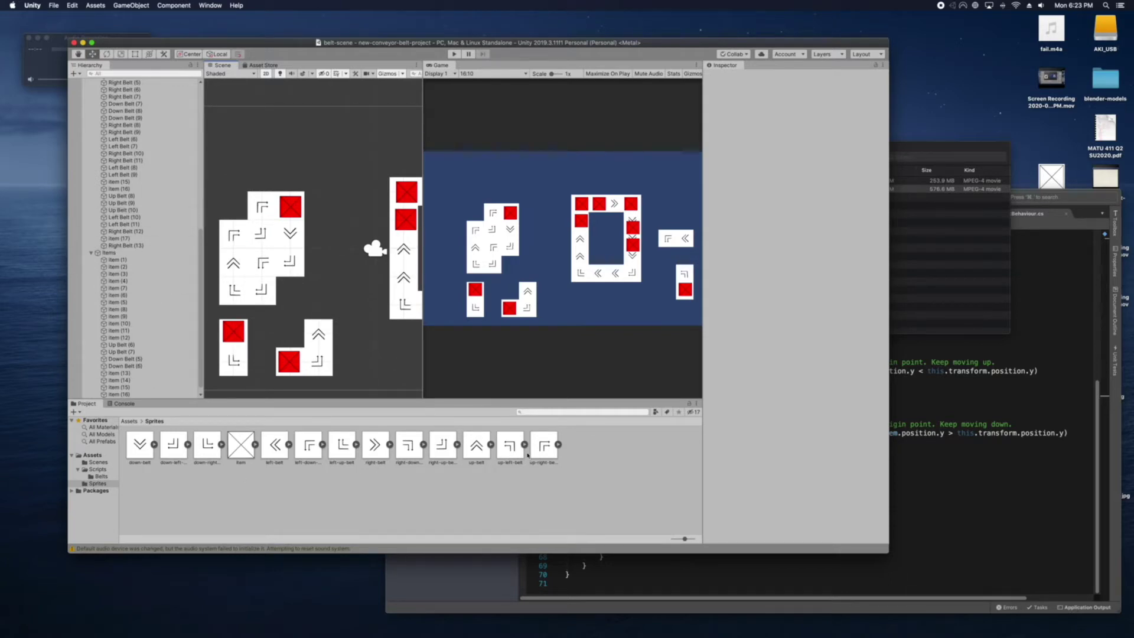
click(510, 447)
mouse_move(337, 297)
mouse_down()
mouse_move(307, 296)
mouse_move(341, 288)
mouse_up()
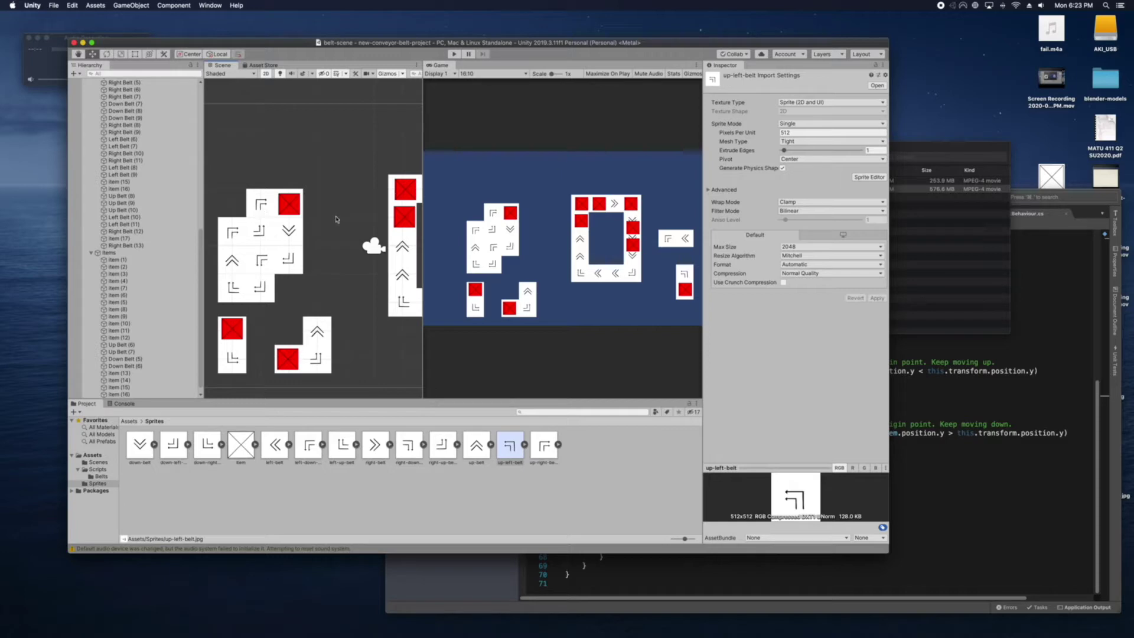
scroll(131, 386, up, 10)
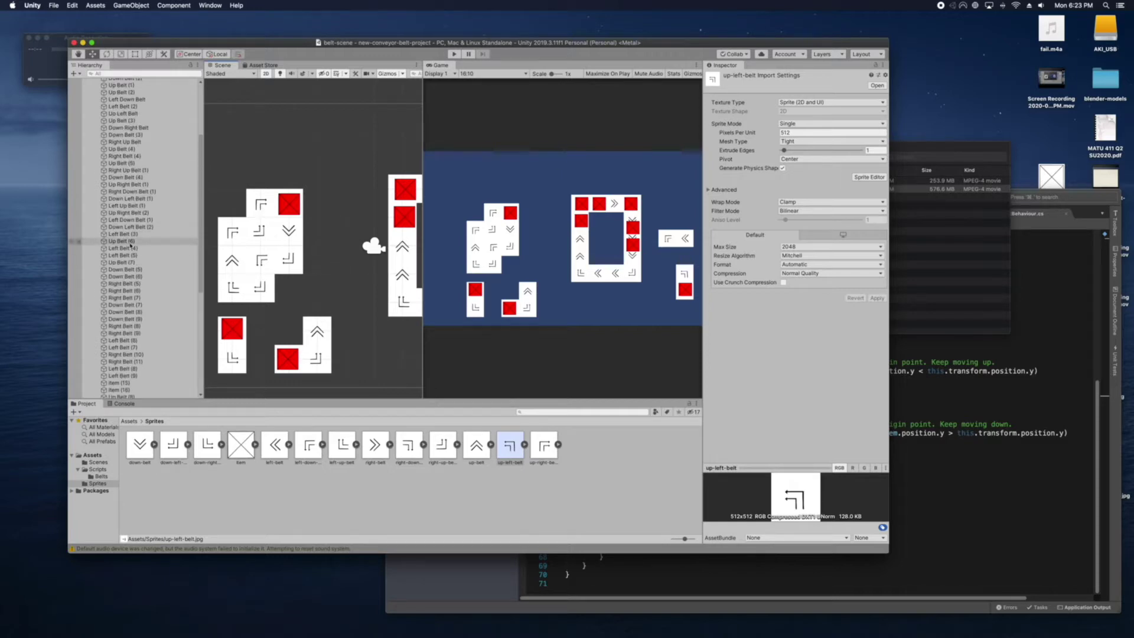
drag(363, 332, 337, 304)
drag(219, 330, 245, 332)
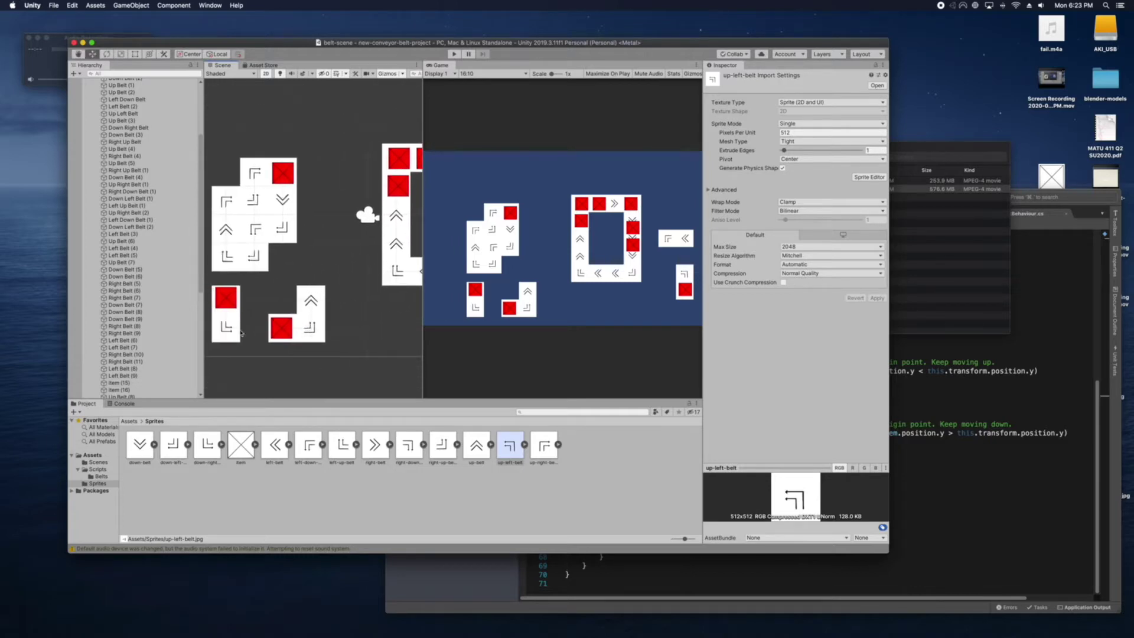
Examine the components of the Up Left Belt, then the Right Down Belt and Down Left Belt on the rectangular loop's corners.
click(275, 330)
middle_drag(378, 322, 253, 330)
mouse_move(384, 307)
middle_down()
mouse_move(354, 305)
mouse_move(299, 331)
mouse_move(295, 312)
mouse_move(389, 303)
middle_up()
scroll(332, 314, down, 1)
click(314, 306)
scroll(334, 320, down, 2)
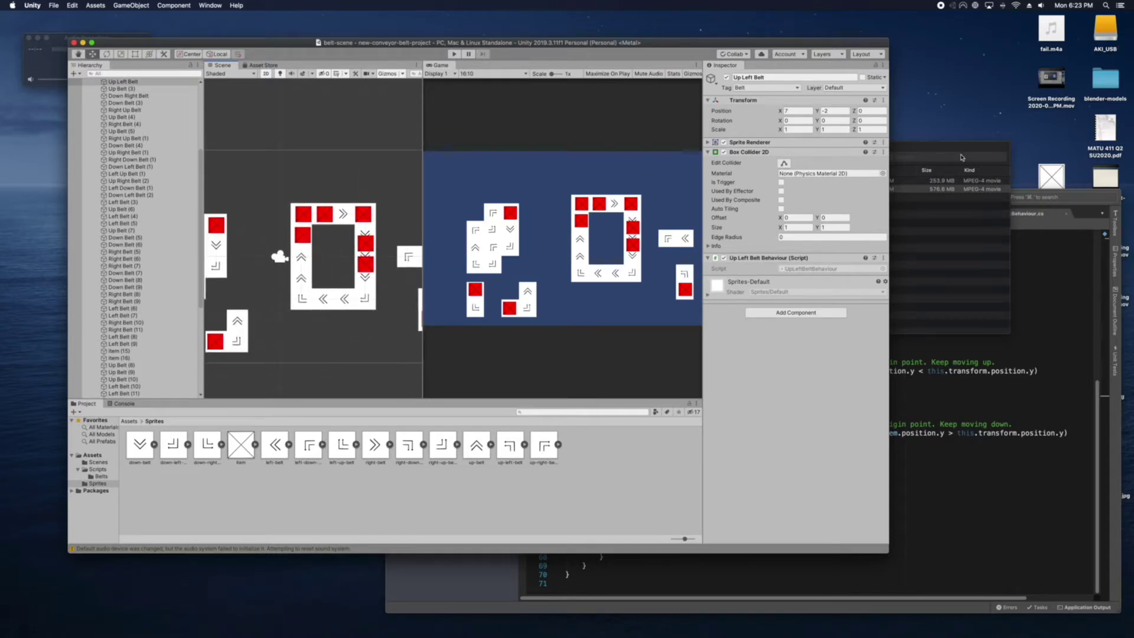
scroll(345, 335, up, 5)
click(288, 290)
click(387, 293)
click(386, 169)
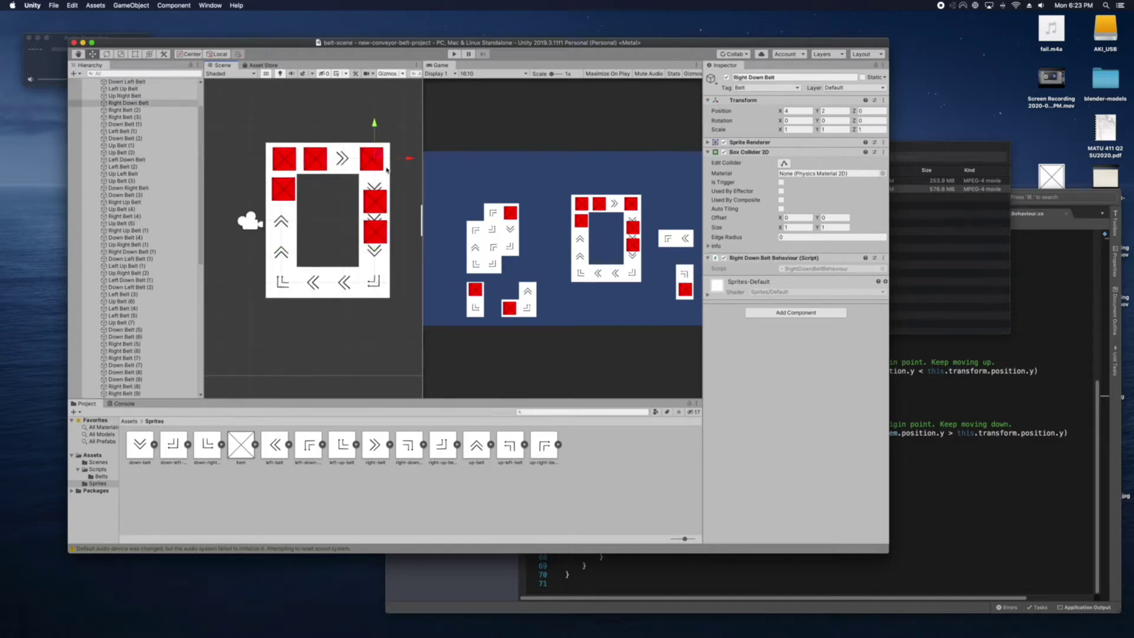
click(382, 290)
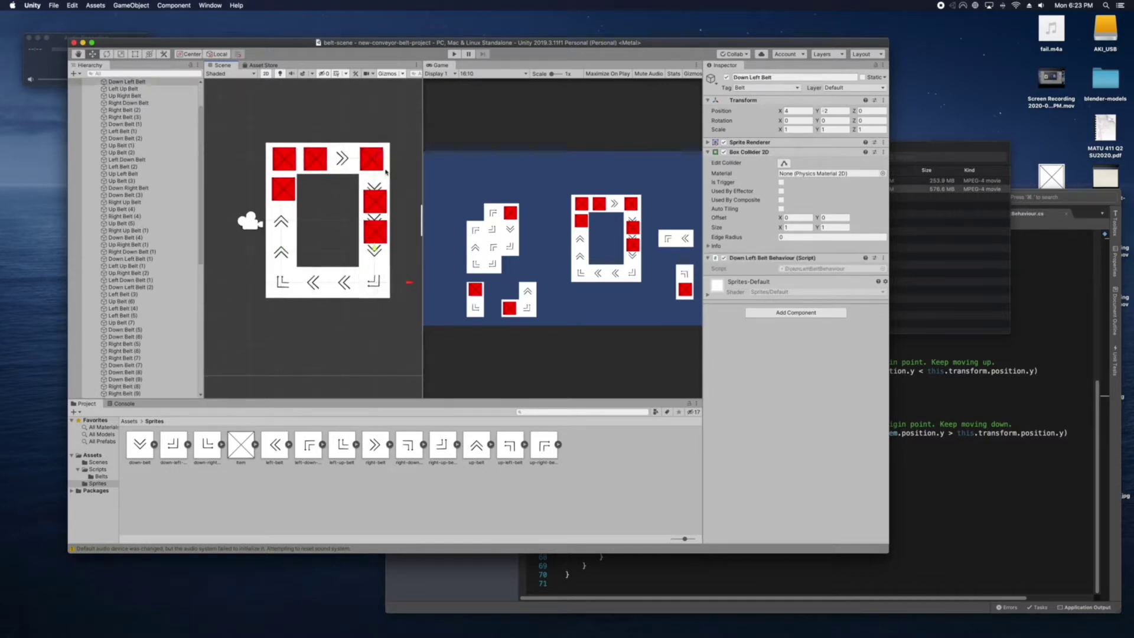
Move the red item off the loop's Right Down Belt corner to above the loop, and check the Down Left and Left Up Belts.
click(388, 169)
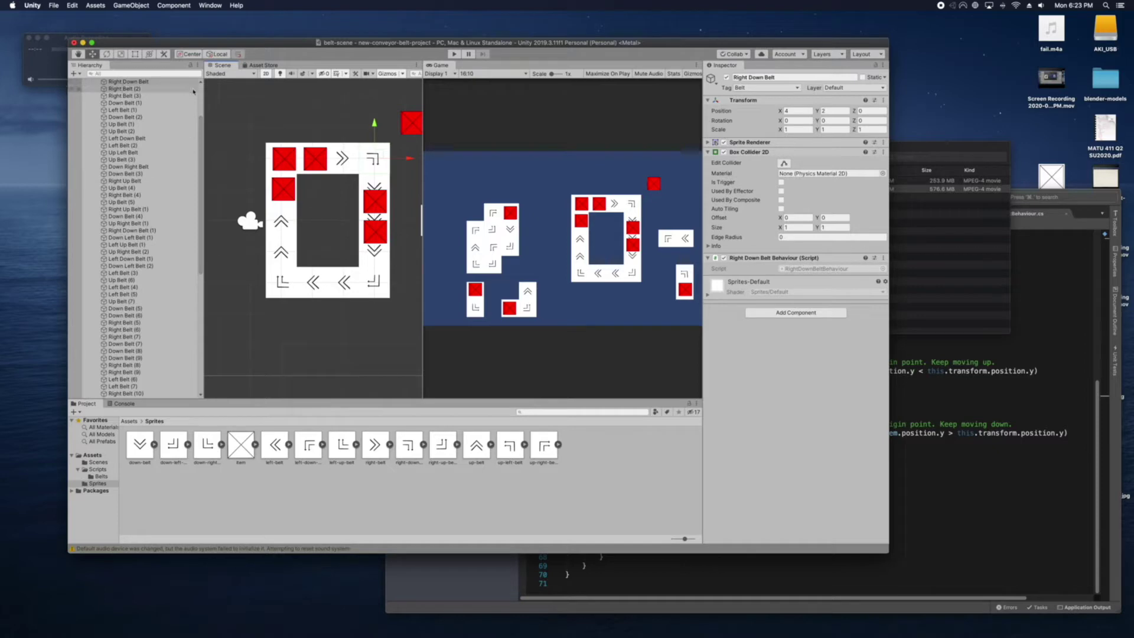
click(358, 125)
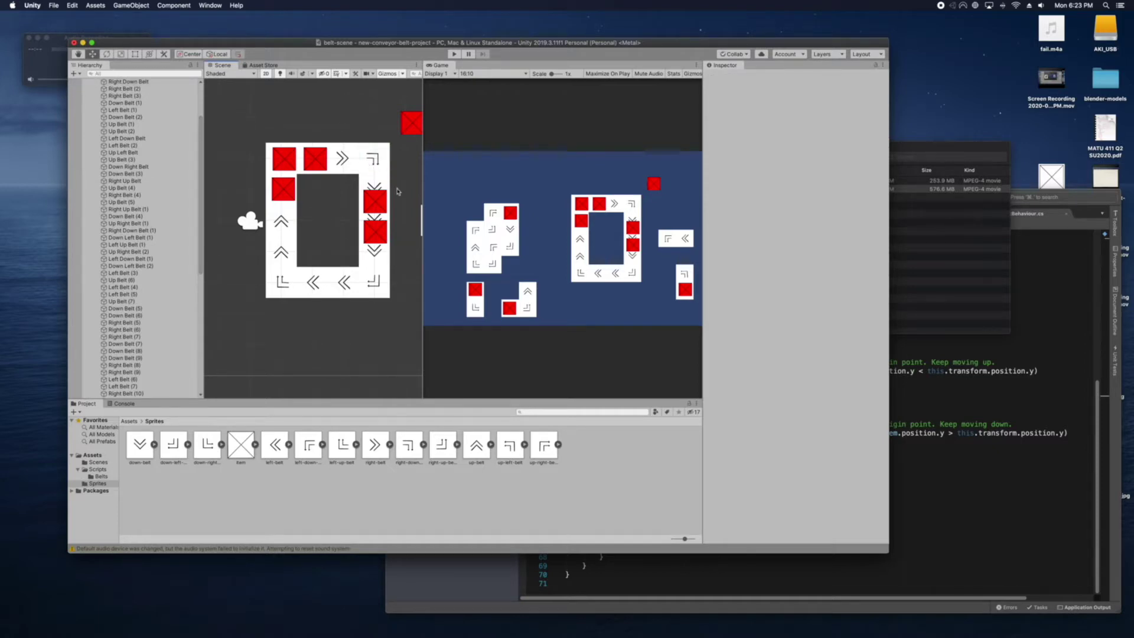
click(386, 281)
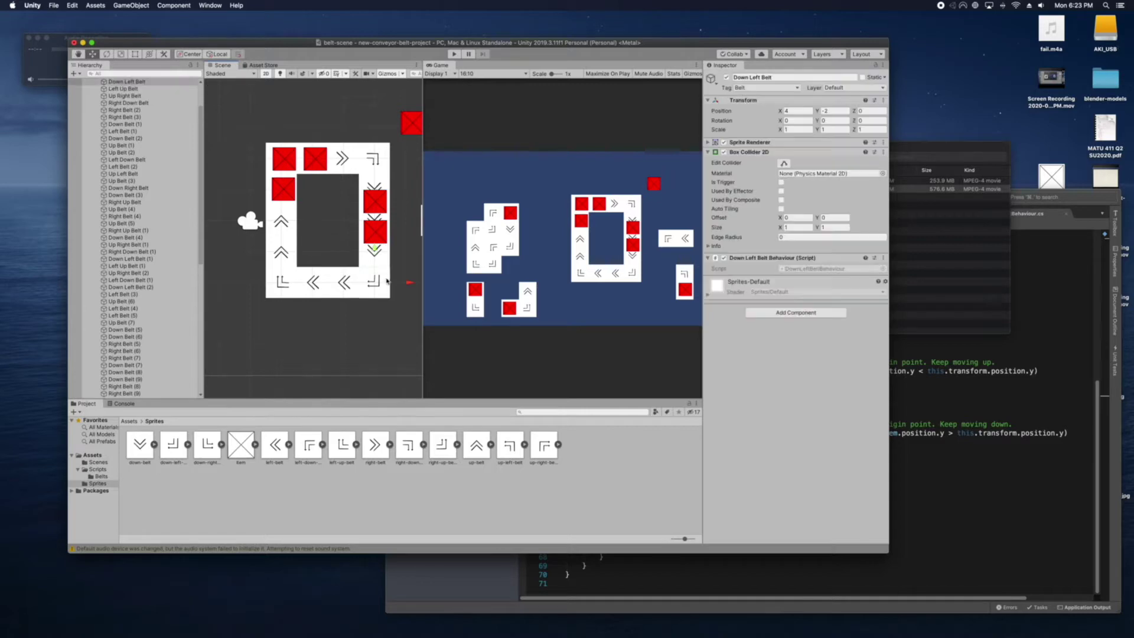
click(415, 262)
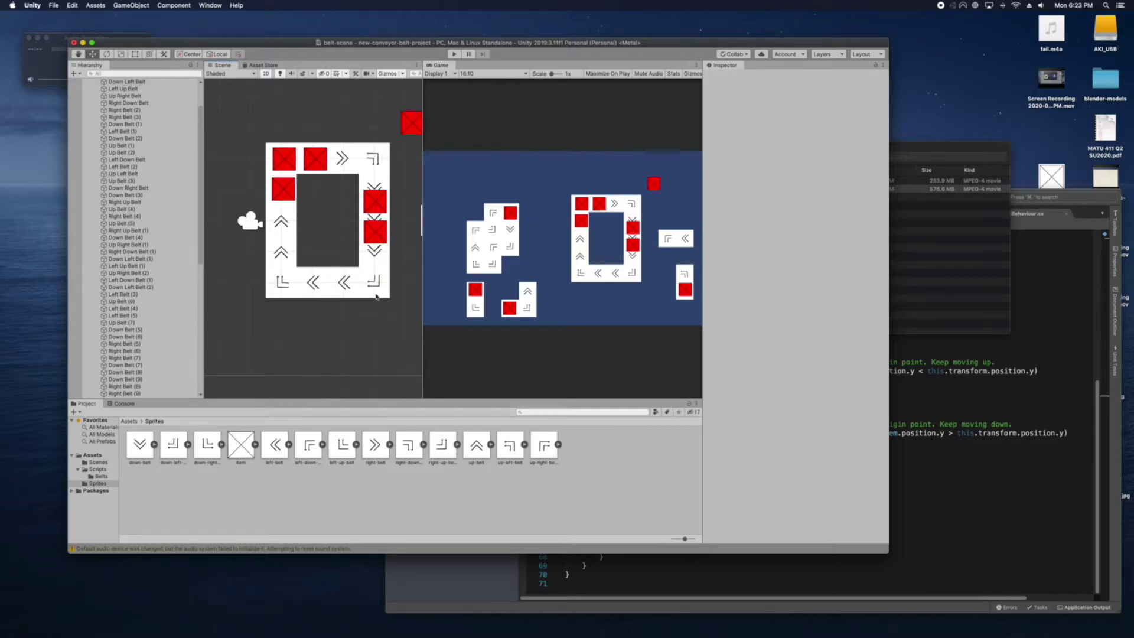
scroll(333, 297, left, 3)
click(311, 283)
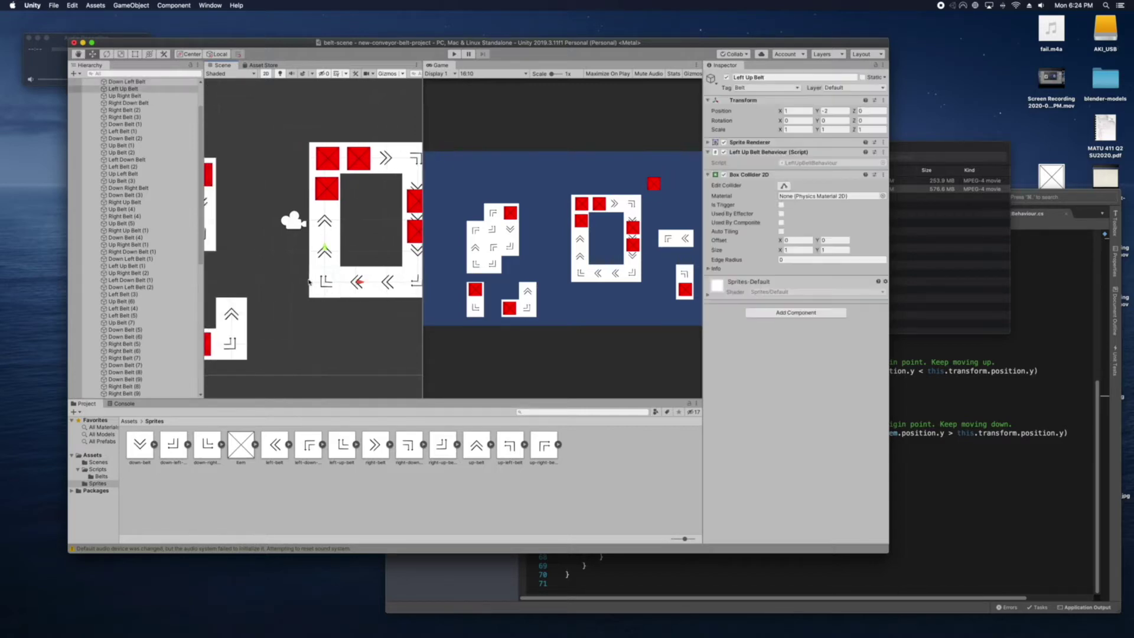
Move the red item off the loop's Up Right Belt corner to above the loop, and inspect the Up Right and Left Up Belts.
drag(330, 149, 360, 126)
key(super+z)
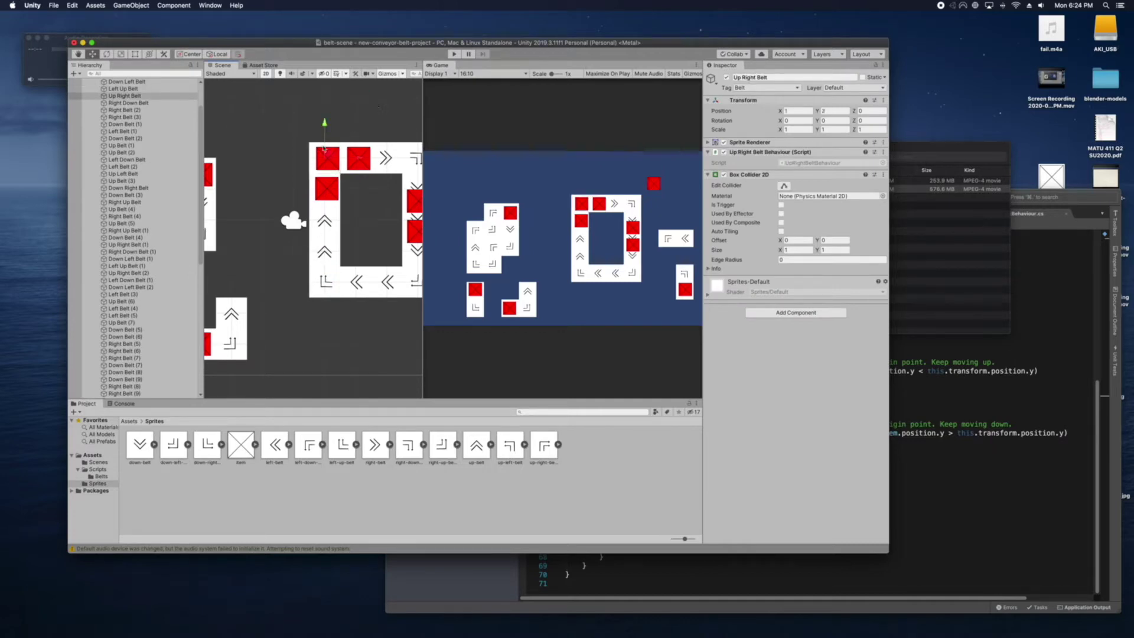
scroll(354, 195, right, 3)
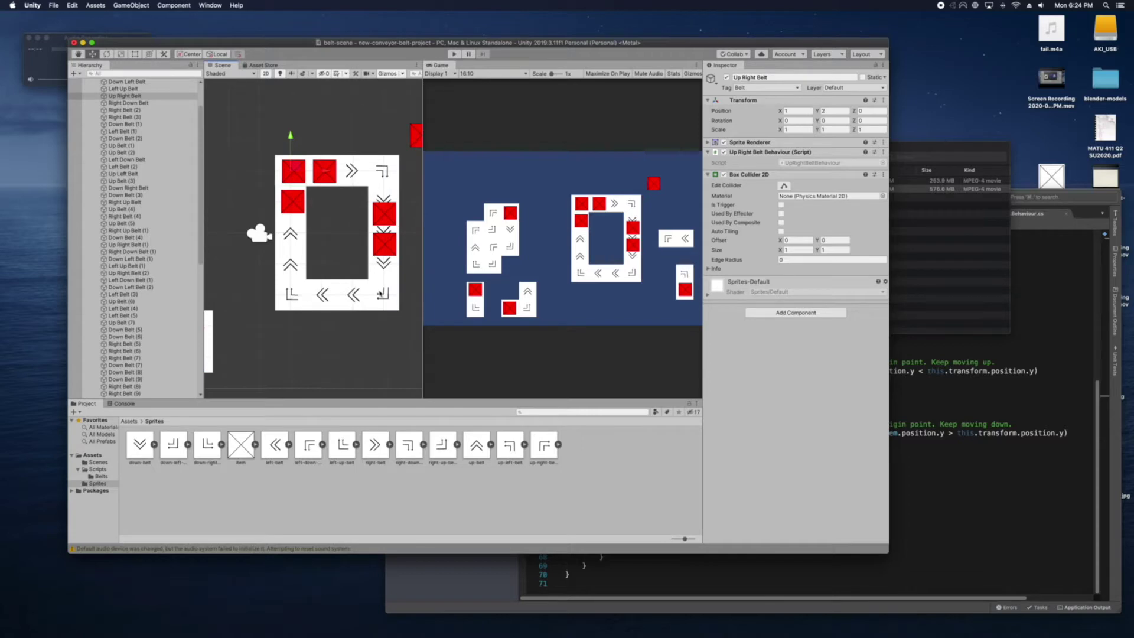
drag(300, 175, 355, 130)
click(304, 170)
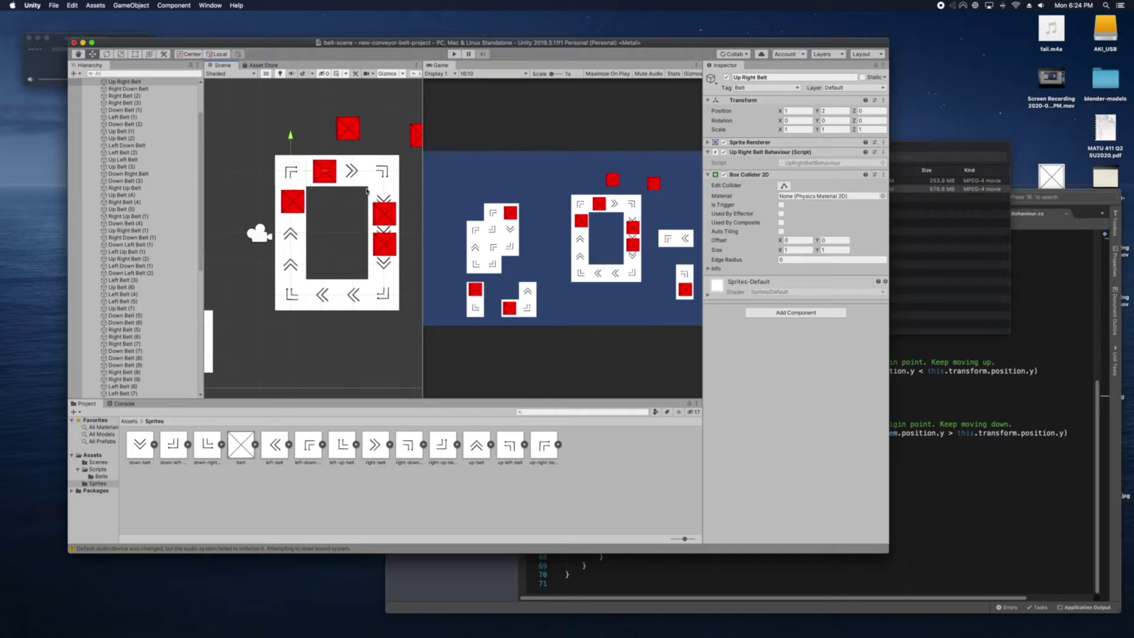
middle_drag(333, 199, 325, 204)
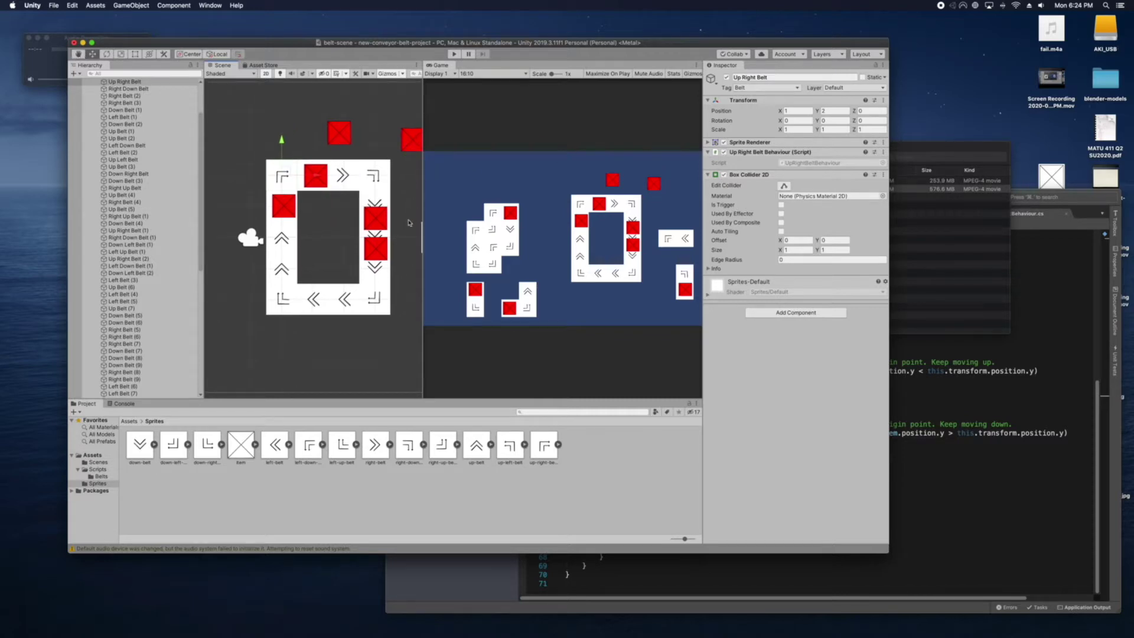
click(284, 297)
middle_drag(284, 295, 339, 291)
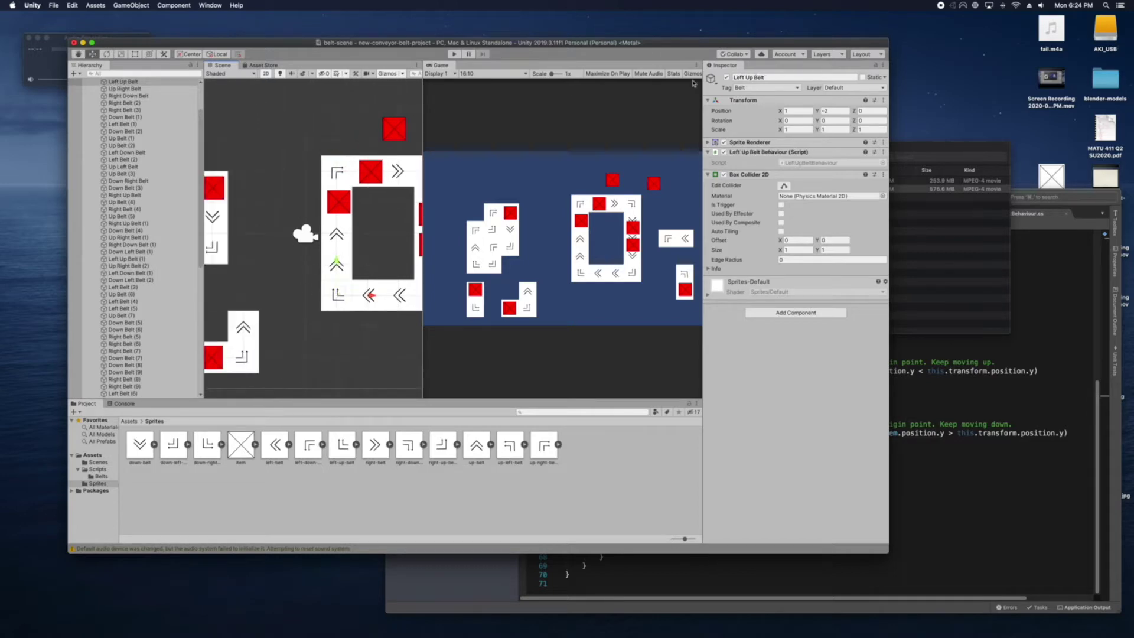
Move the Up Left Belt from above its item to just below the loop's lower-right corner, at about Y -3.24.
middle_drag(286, 268, 354, 236)
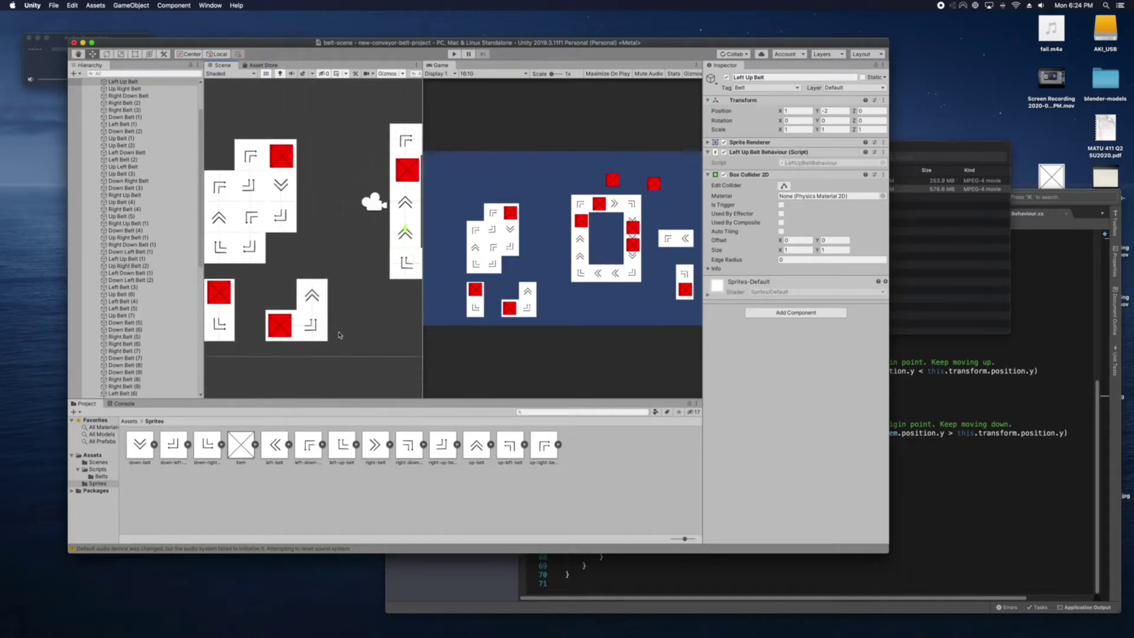
scroll(342, 337, right, 10)
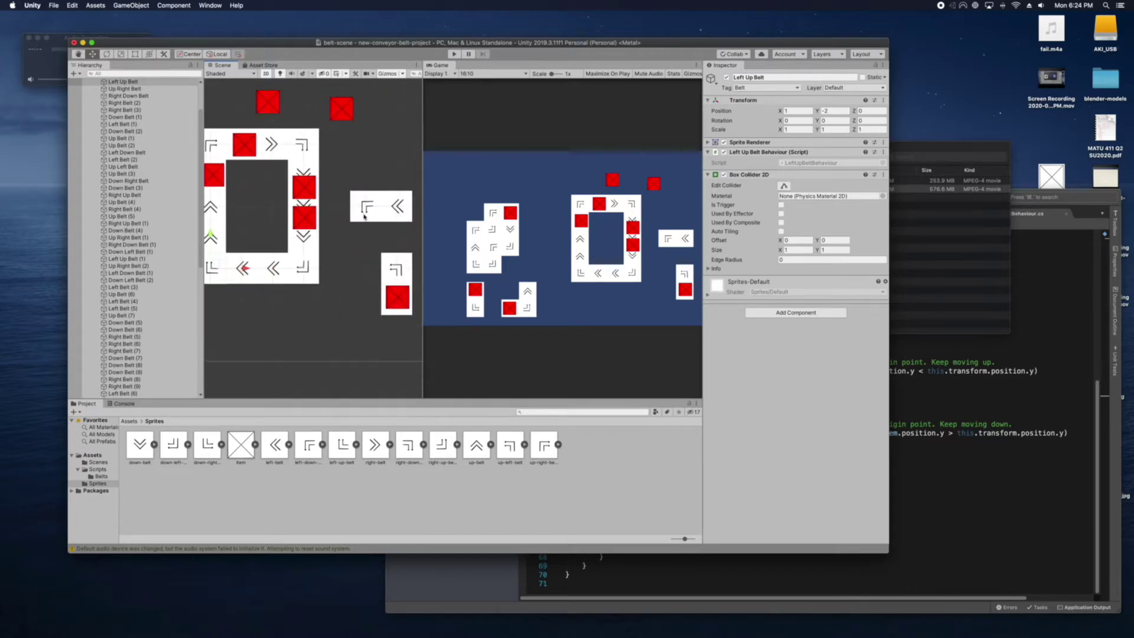
scroll(342, 275, right, 3)
scroll(348, 286, left, 4)
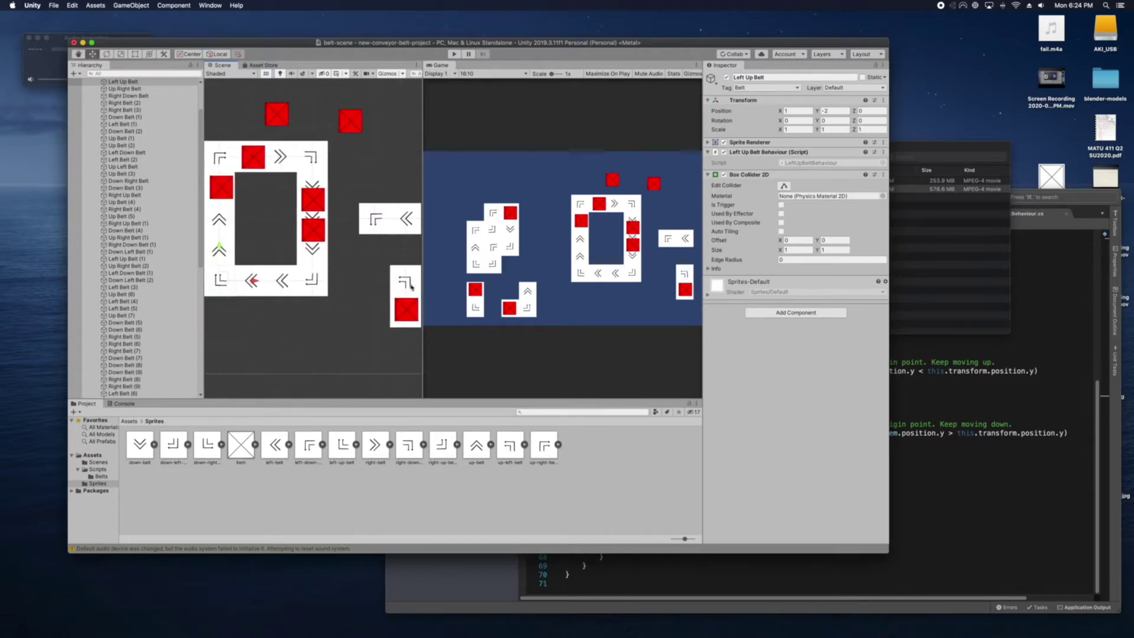
click(410, 282)
drag(411, 282, 315, 321)
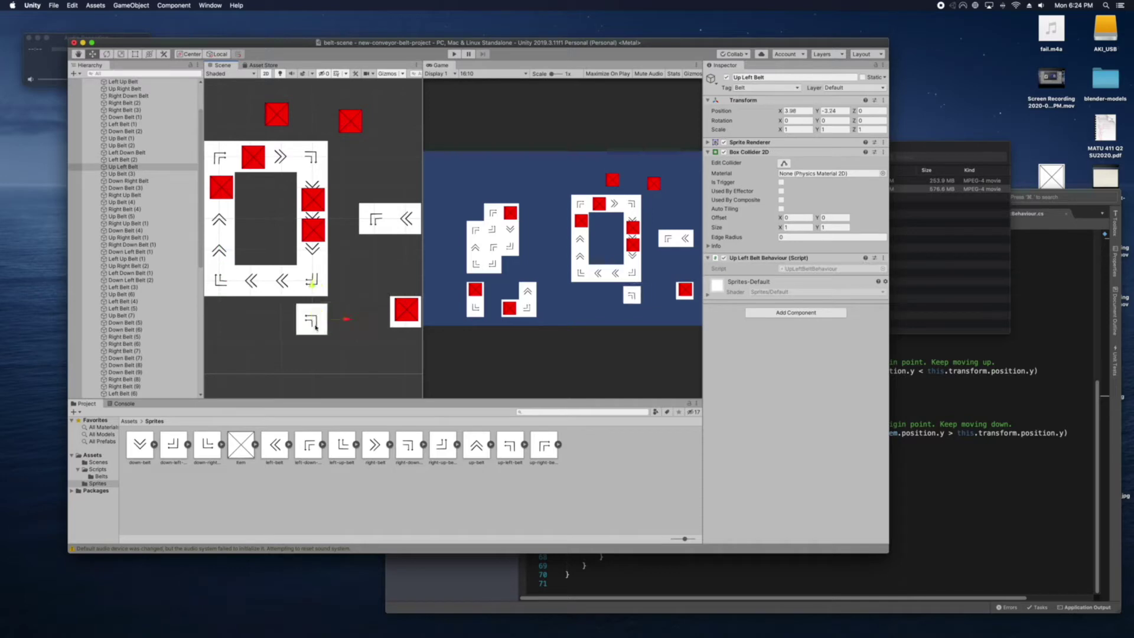
Move the Right Up Belt from the lower-left belt group to beside the Up Left Belt, at about X 2.64, Y -3.25.
scroll(266, 318, left, 5)
scroll(266, 319, down, 2)
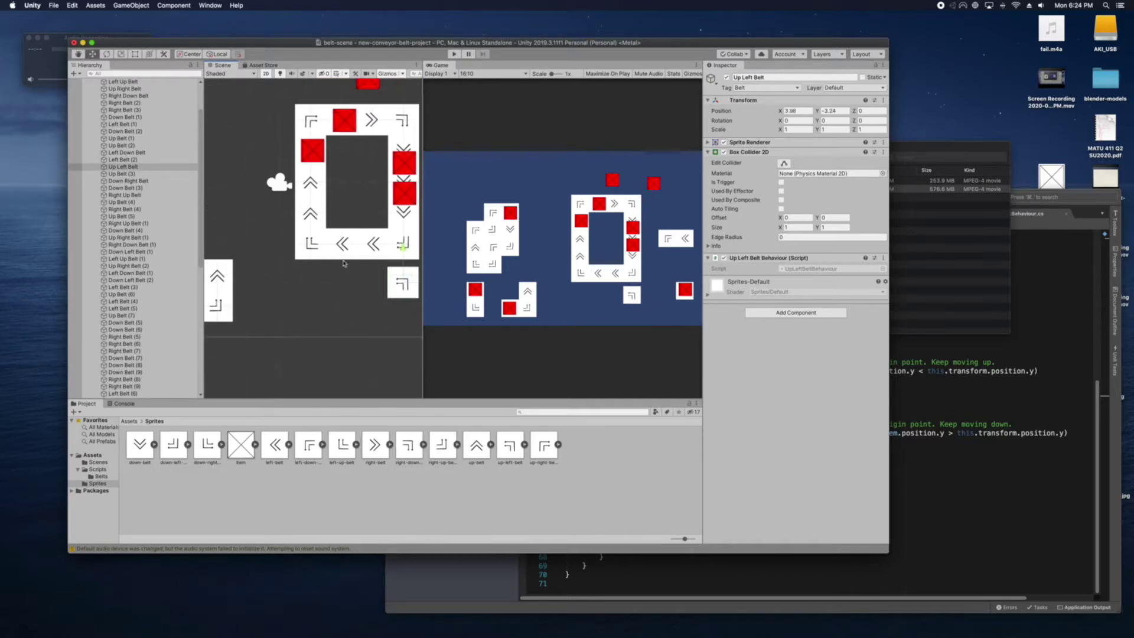
scroll(340, 290, left, 5)
click(306, 302)
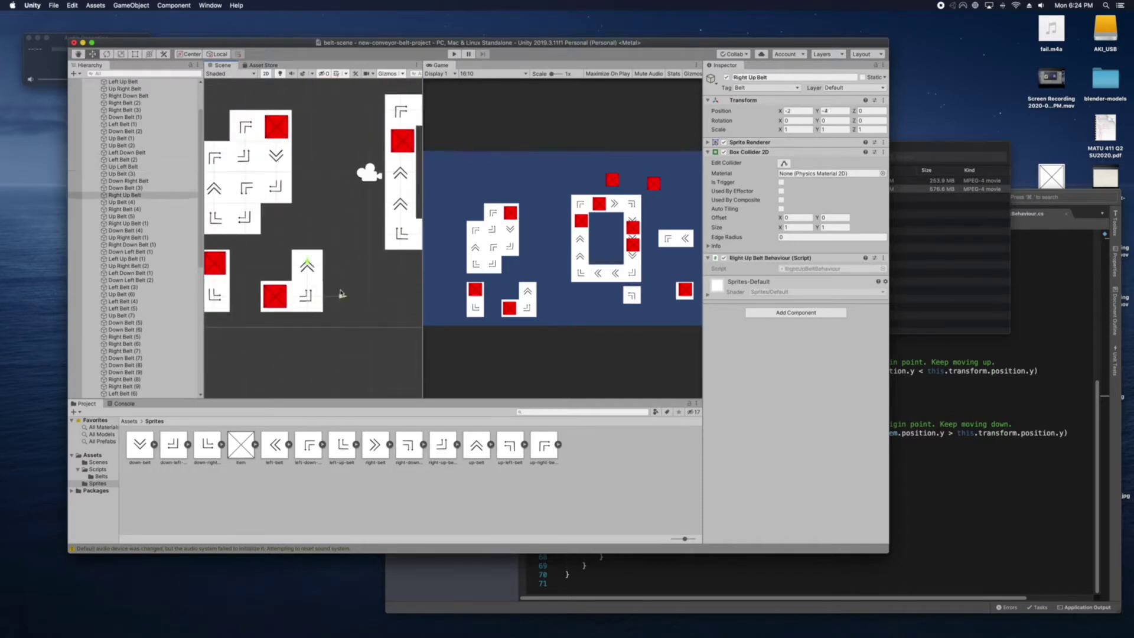
middle_drag(362, 262, 308, 276)
drag(258, 302, 375, 276)
middle_drag(376, 276, 312, 283)
drag(311, 282, 341, 289)
middle_drag(297, 293, 433, 275)
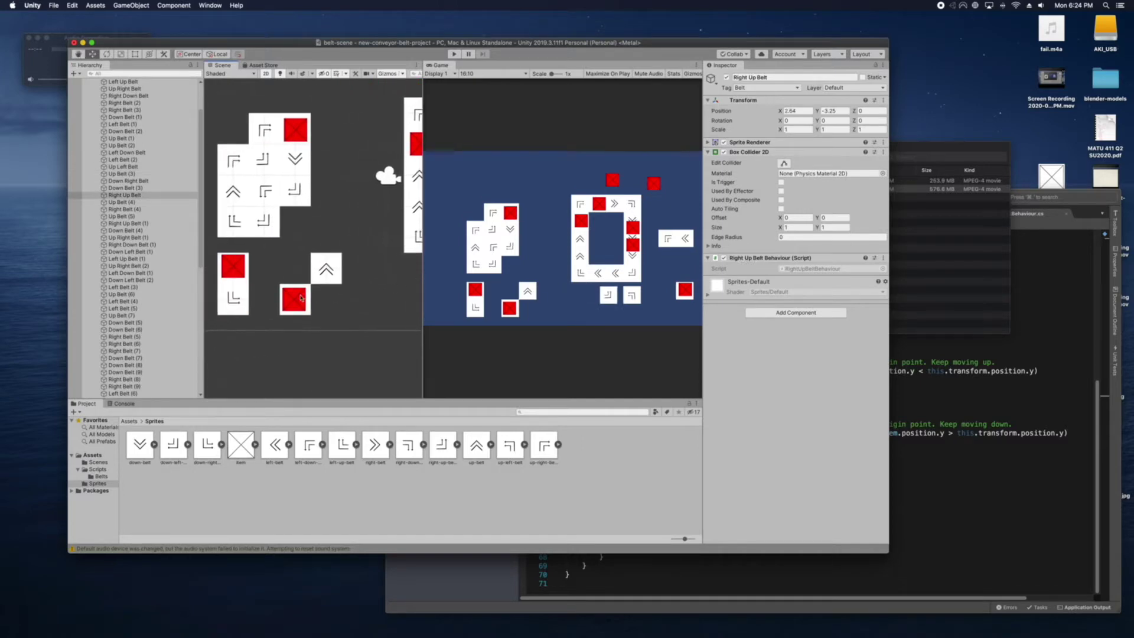
Place the Down Right Belt underneath the Right Up Belt, and move the Right Up Belt underneath the Up Left Belt, at about Y -4.39.
click(236, 296)
middle_drag(325, 287, 301, 285)
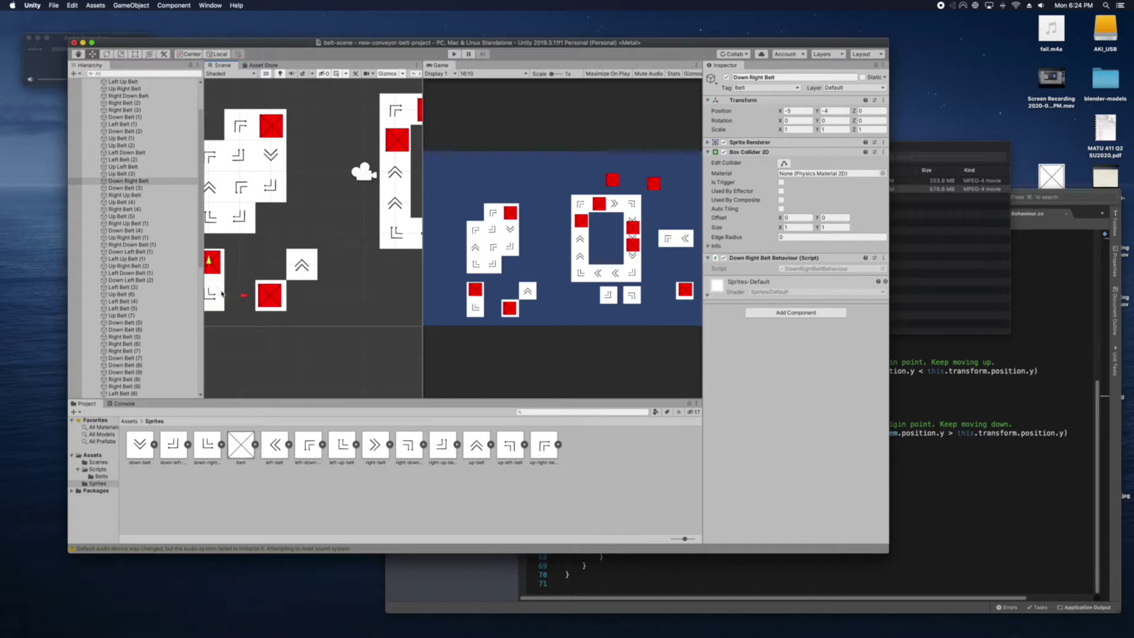
drag(214, 294, 378, 287)
scroll(366, 287, right, 3)
drag(294, 291, 356, 311)
scroll(337, 301, right, 3)
click(301, 293)
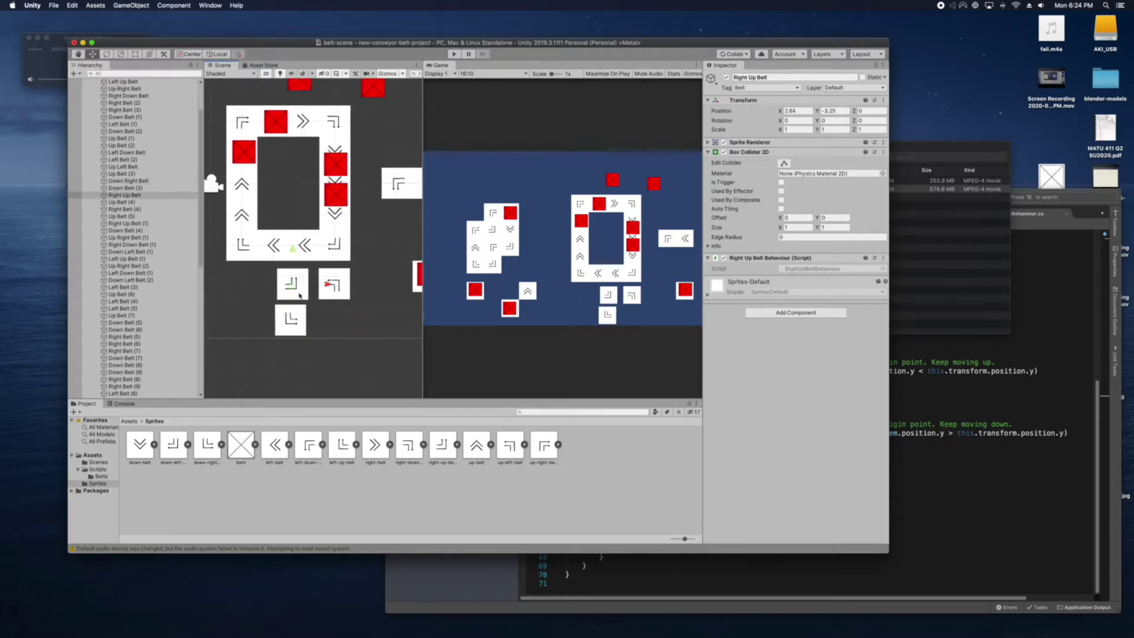
drag(301, 294, 343, 329)
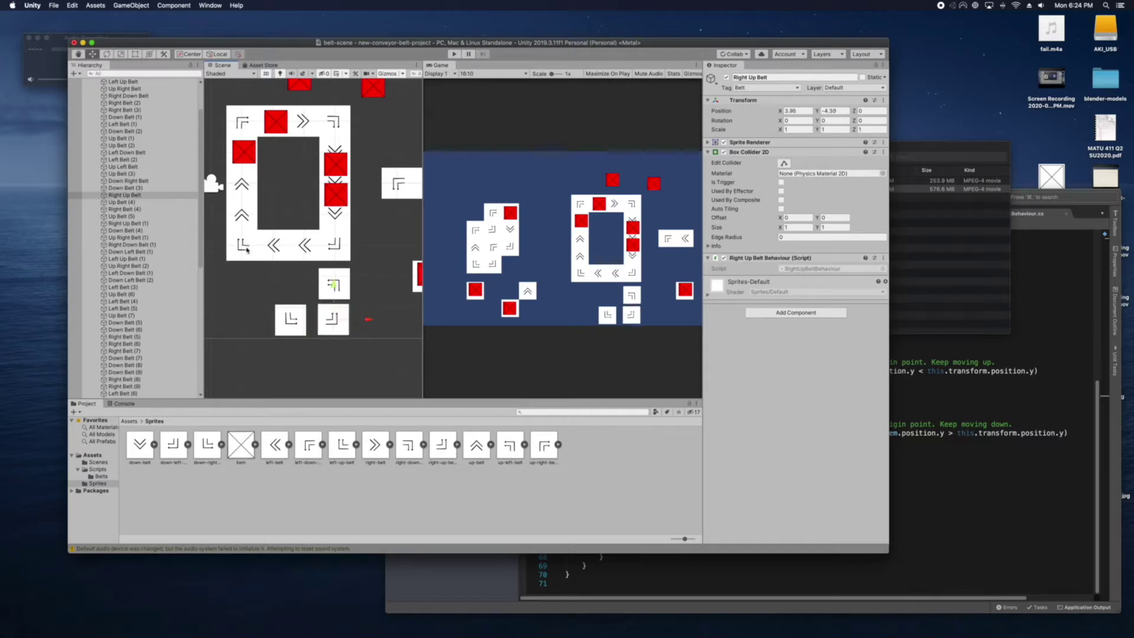
Move the Left Down Belt into the gap beside the Up Left Belt to complete the two-by-two block, and clear the selection.
scroll(343, 252, right, 2)
scroll(343, 253, up, 2)
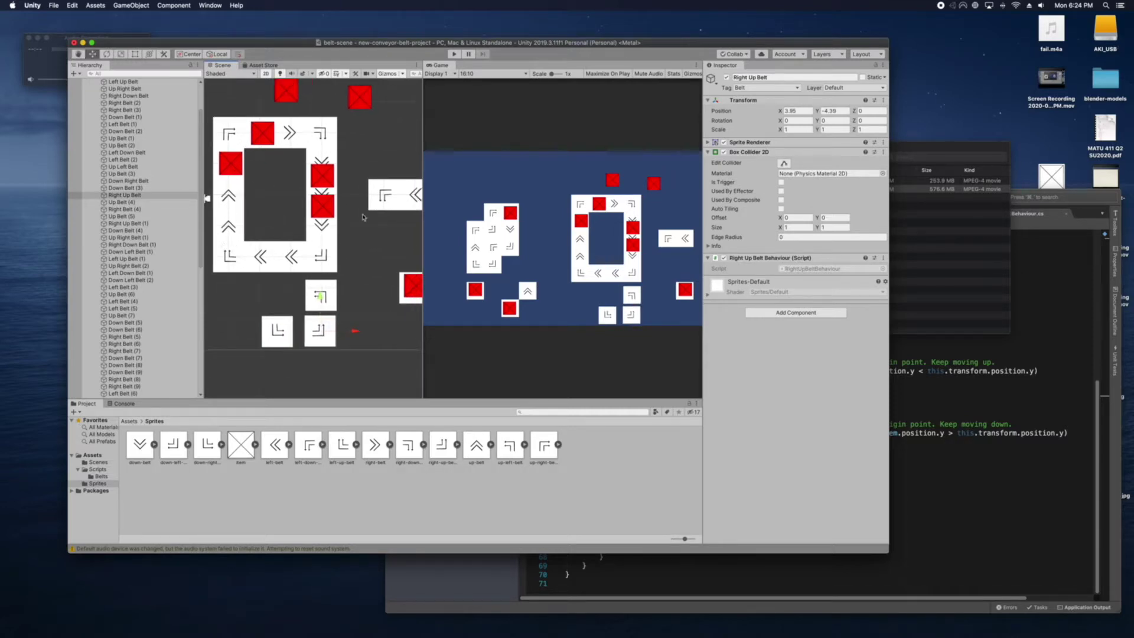
scroll(363, 217, right, 2)
scroll(363, 217, up, 1)
drag(368, 211, 263, 311)
click(326, 283)
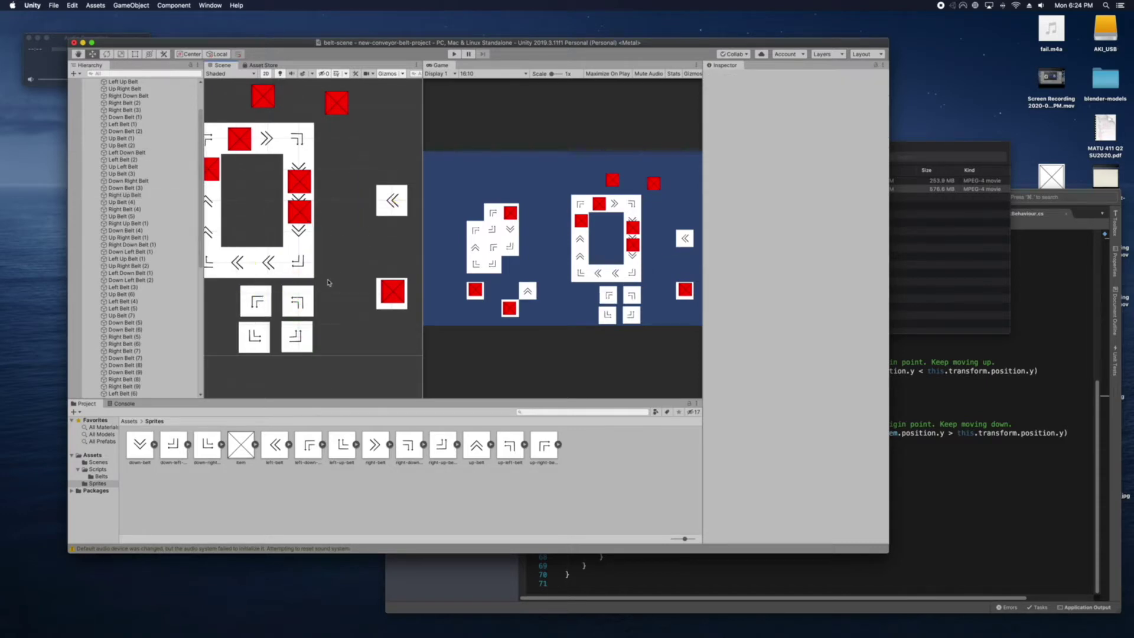
Run the scene in Play mode to watch the items travel along the corner belts.
scroll(375, 272, left, 2)
scroll(374, 271, up, 1)
scroll(375, 273, left, 10)
scroll(374, 273, up, 2)
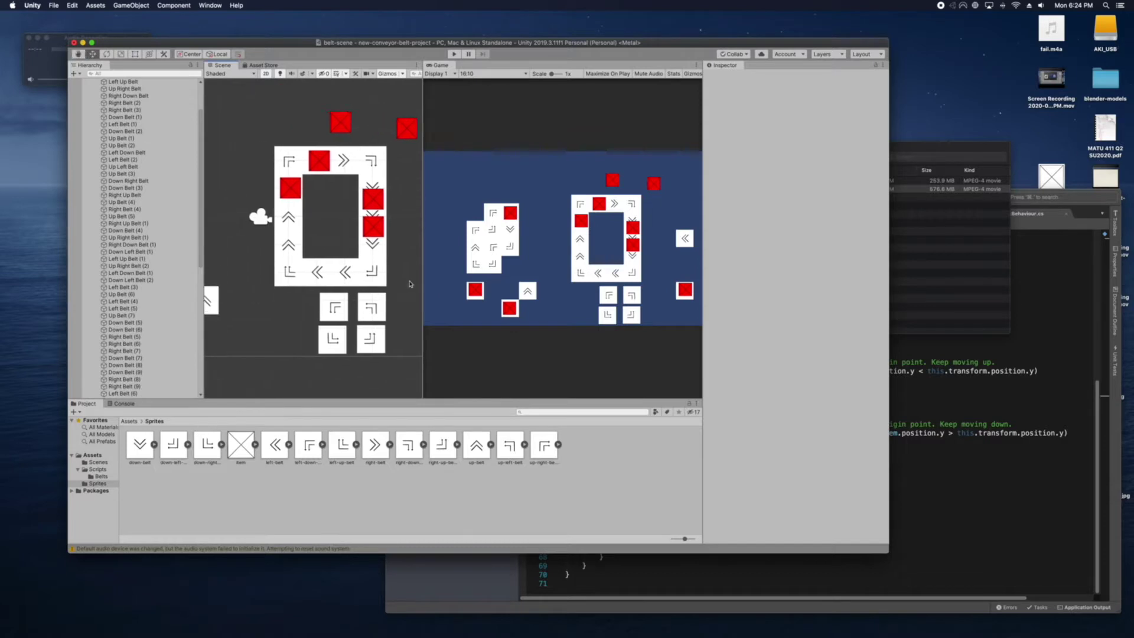
scroll(313, 276, left, 4)
scroll(313, 276, up, 1)
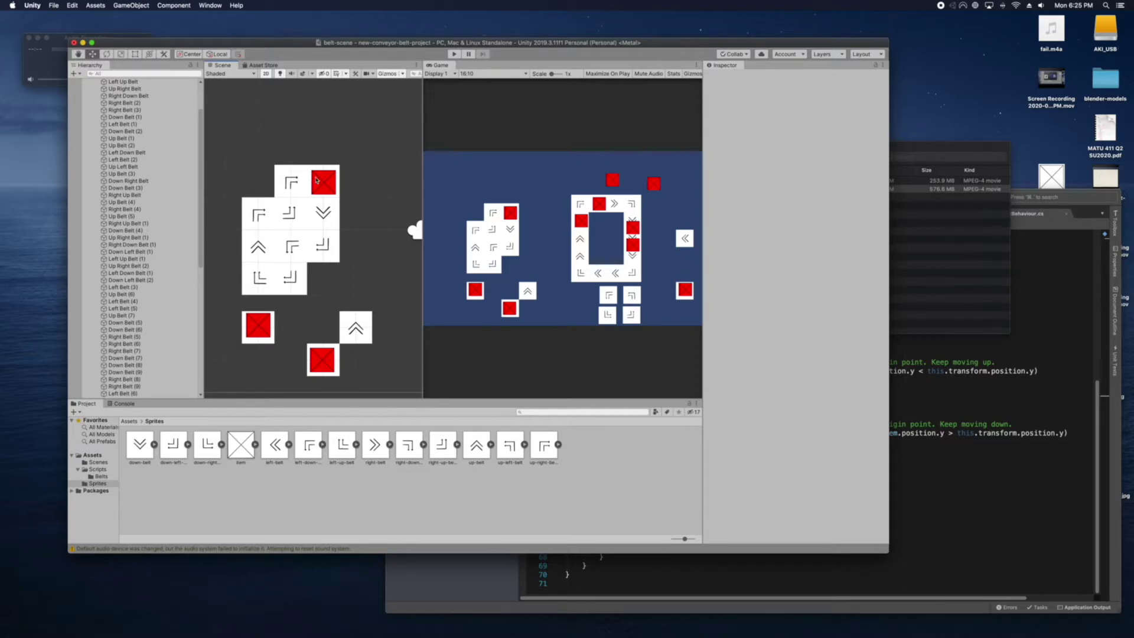
click(454, 55)
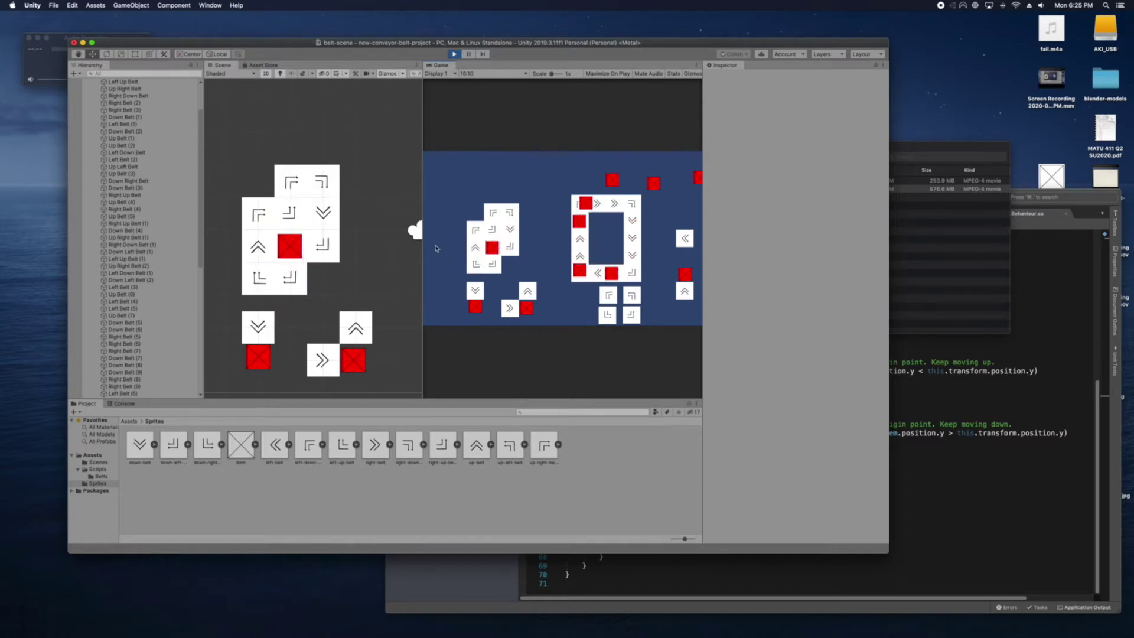
Stop Play mode and move the four separate corner belts together into the open space above and to the left of the large belt loop.
click(453, 54)
middle_drag(349, 188, 273, 185)
middle_drag(376, 245, 280, 222)
drag(293, 290, 395, 378)
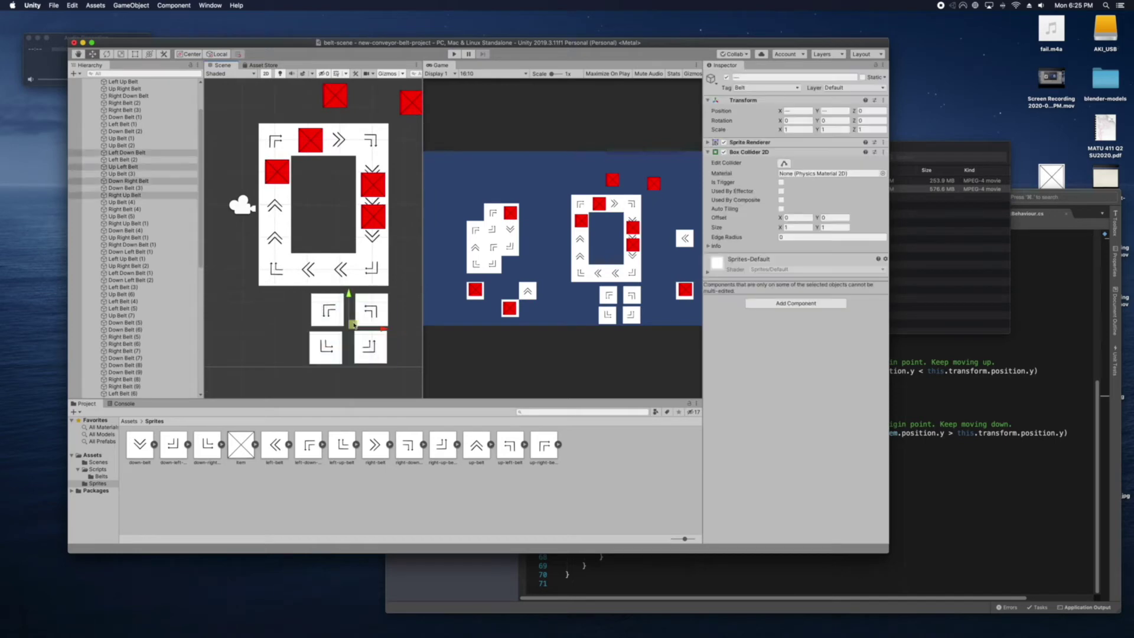
drag(355, 326, 268, 171)
middle_drag(268, 172, 338, 233)
drag(338, 233, 285, 137)
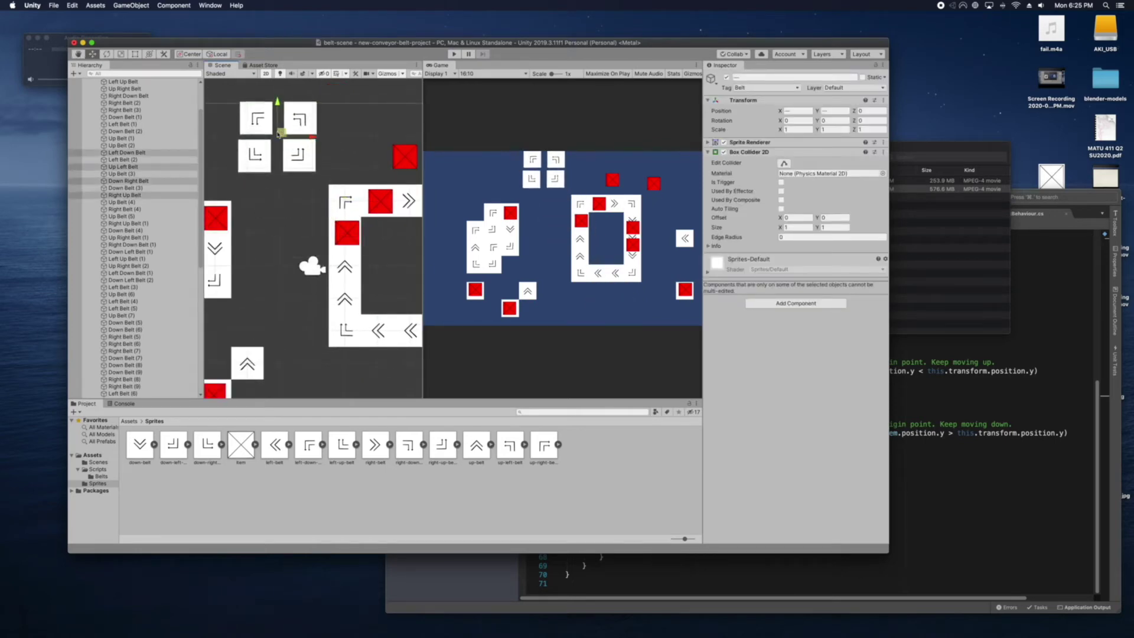
Close the gaps between the four moved corner belts so they form a compact two-by-two block.
middle_drag(285, 138, 313, 220)
click(342, 162)
click(338, 204)
drag(339, 203, 319, 199)
click(326, 236)
drag(331, 233, 289, 227)
click(284, 234)
Duplicate the red item on the neighbouring belt group and place the copy on the block's lower-left belt, at about X -1.88, Y 3.53.
click(267, 272)
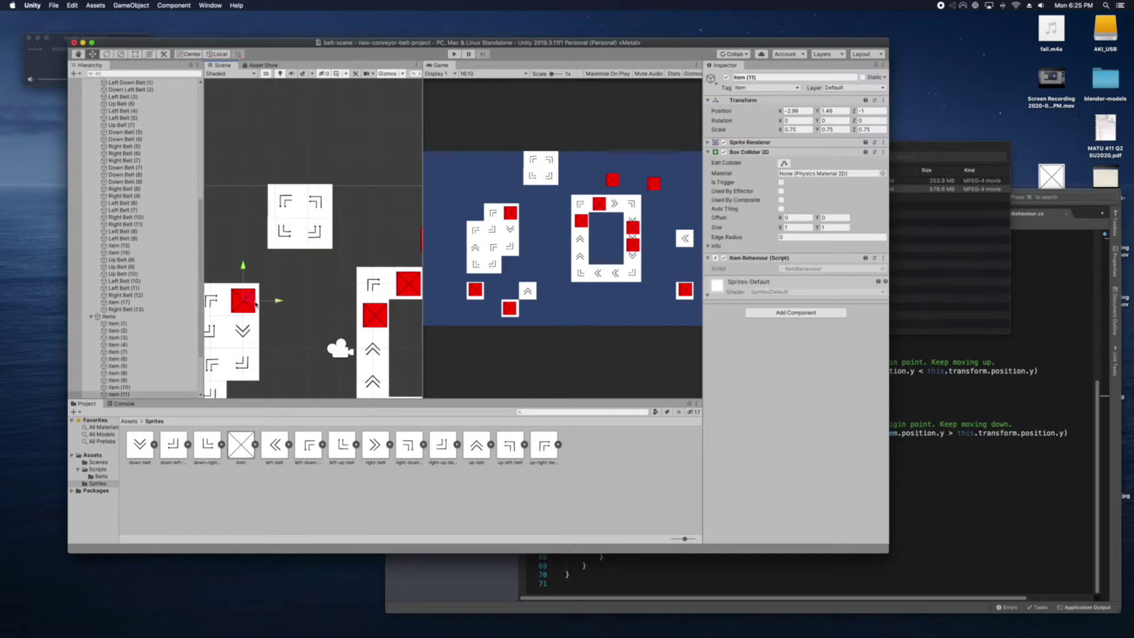
key(super+d)
drag(252, 304, 291, 231)
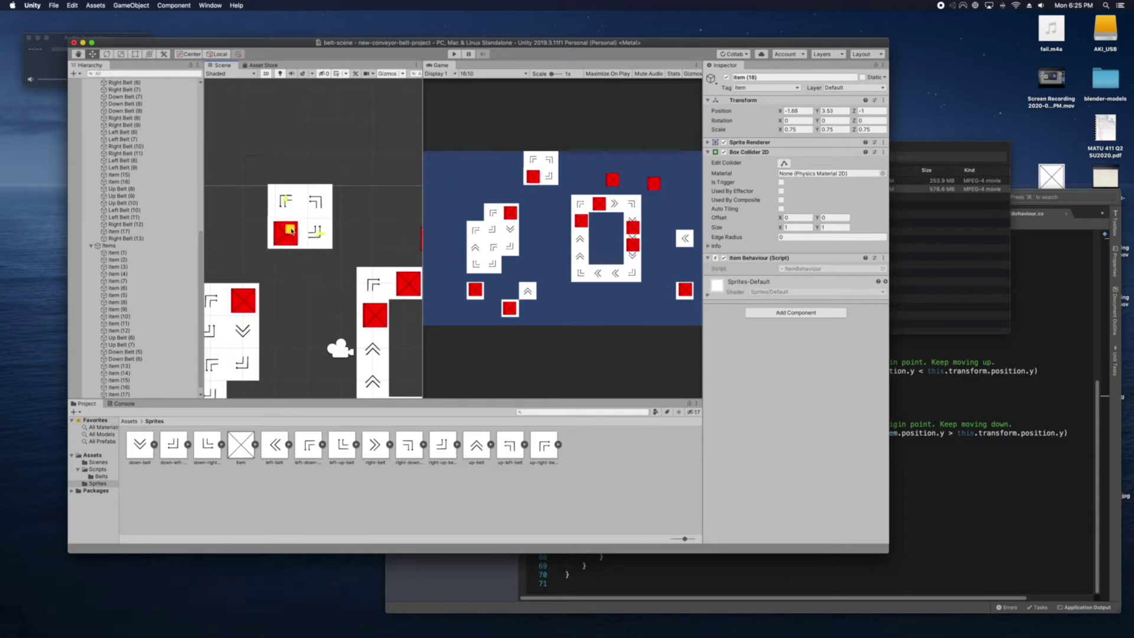
Run the scene to watch the items circulate on the two-by-two block and the large loop, and stop Play mode.
click(453, 54)
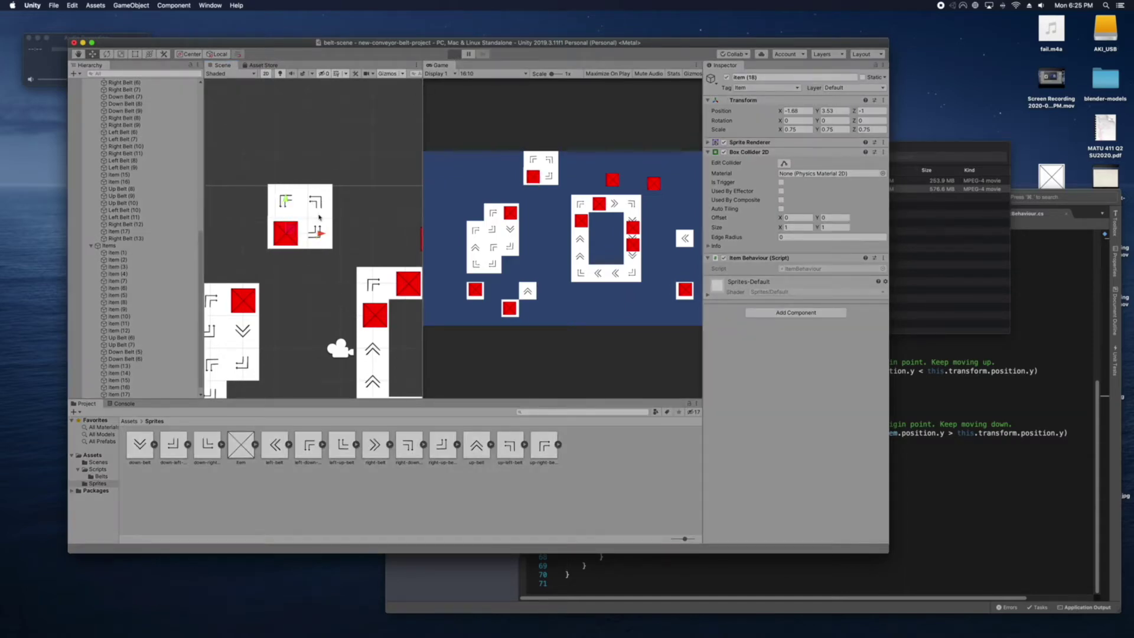
scroll(331, 299, down, 2)
middle_drag(327, 320, 347, 230)
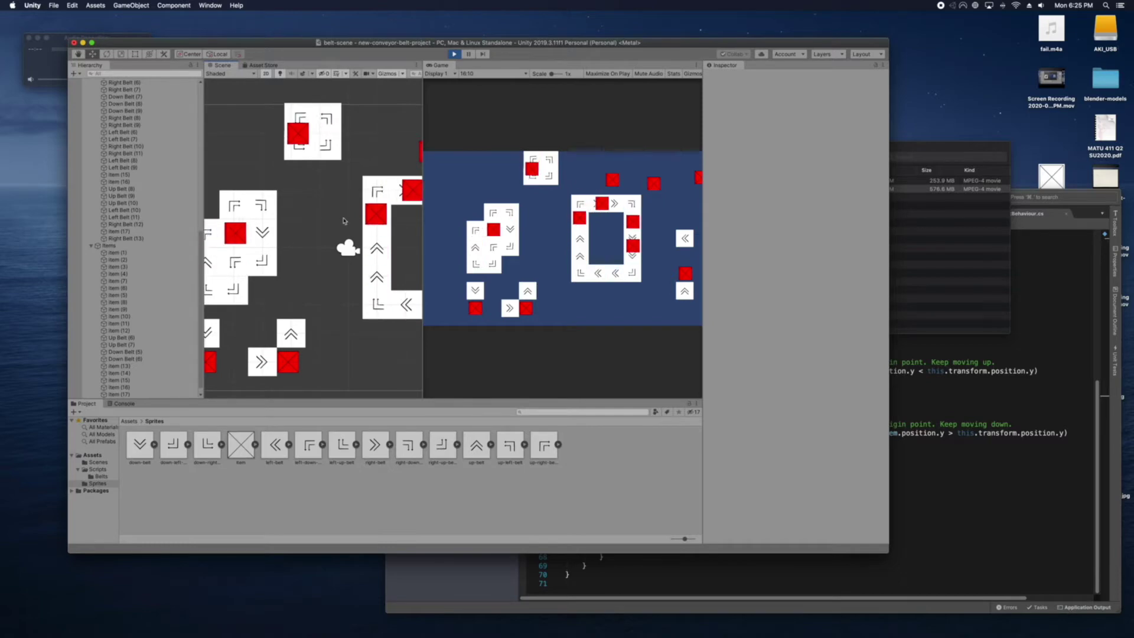
middle_drag(347, 267, 270, 270)
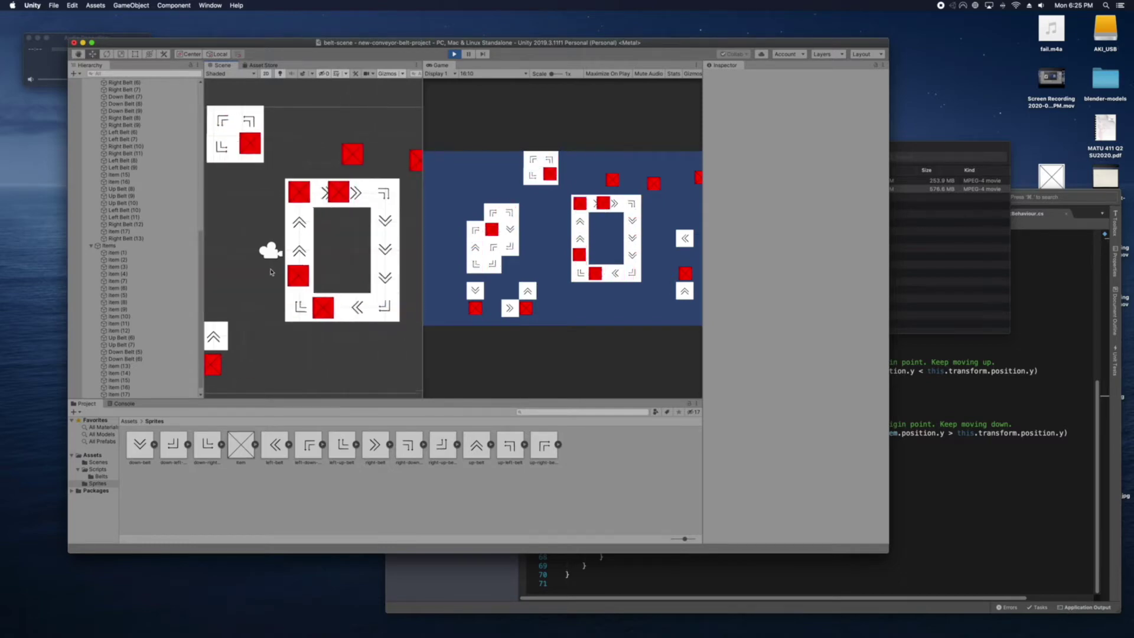
click(453, 53)
Examine the cross-shaped belt groups beyond the large loop, closing in on the upper-left cross.
middle_drag(359, 152, 279, 162)
scroll(280, 160, down, 2)
middle_drag(352, 235, 277, 233)
middle_drag(360, 297, 249, 314)
scroll(310, 272, down, 2)
middle_drag(310, 273, 343, 267)
middle_drag(278, 240, 289, 249)
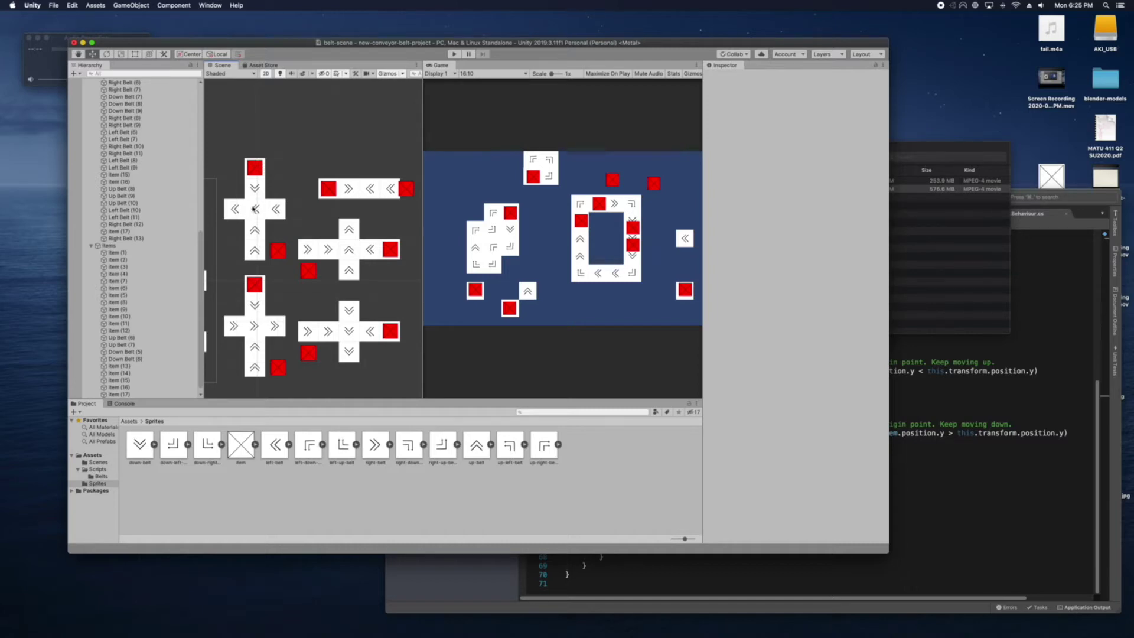
scroll(248, 212, up, 4)
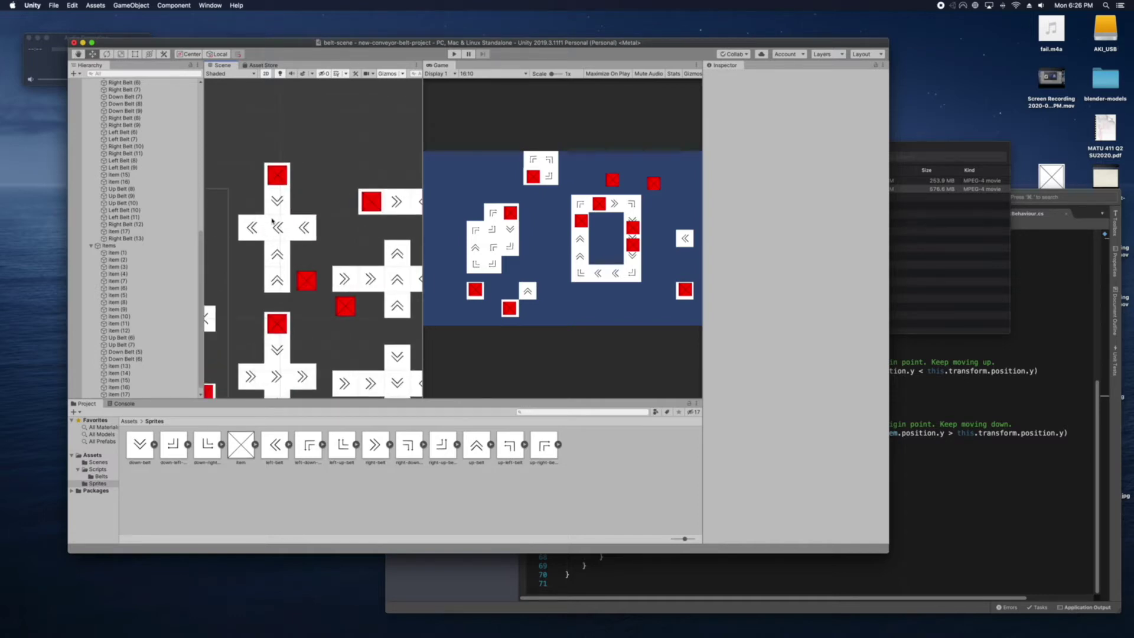
Try moving the upper-left cross's top item to the left end of its horizontal row, about Y 3.49, and undo the moves.
click(277, 177)
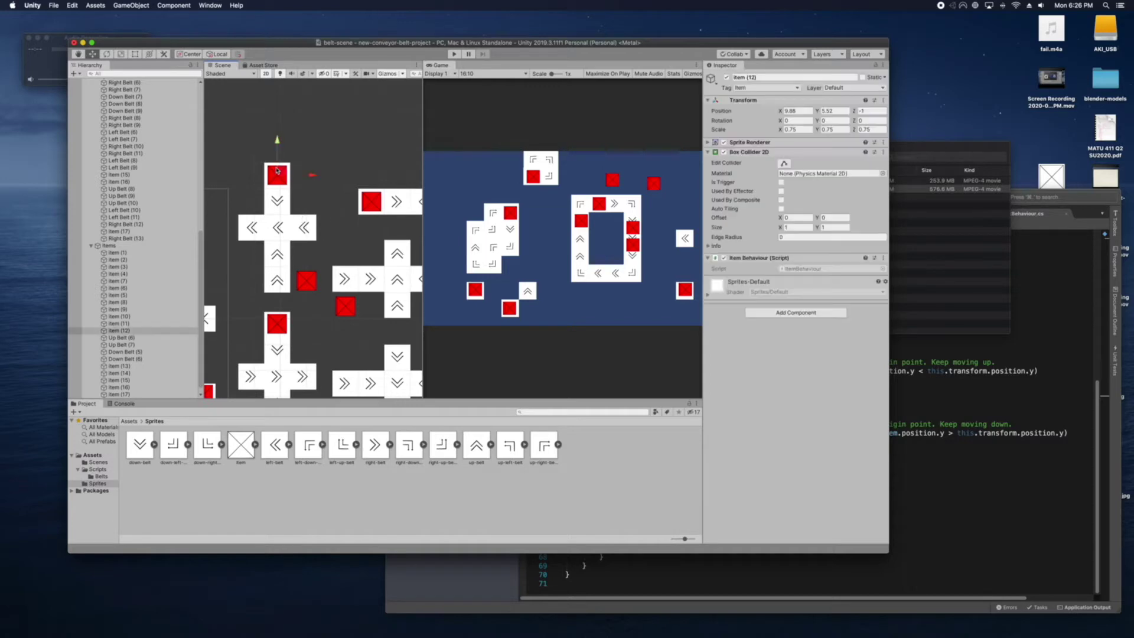
drag(279, 149, 268, 222)
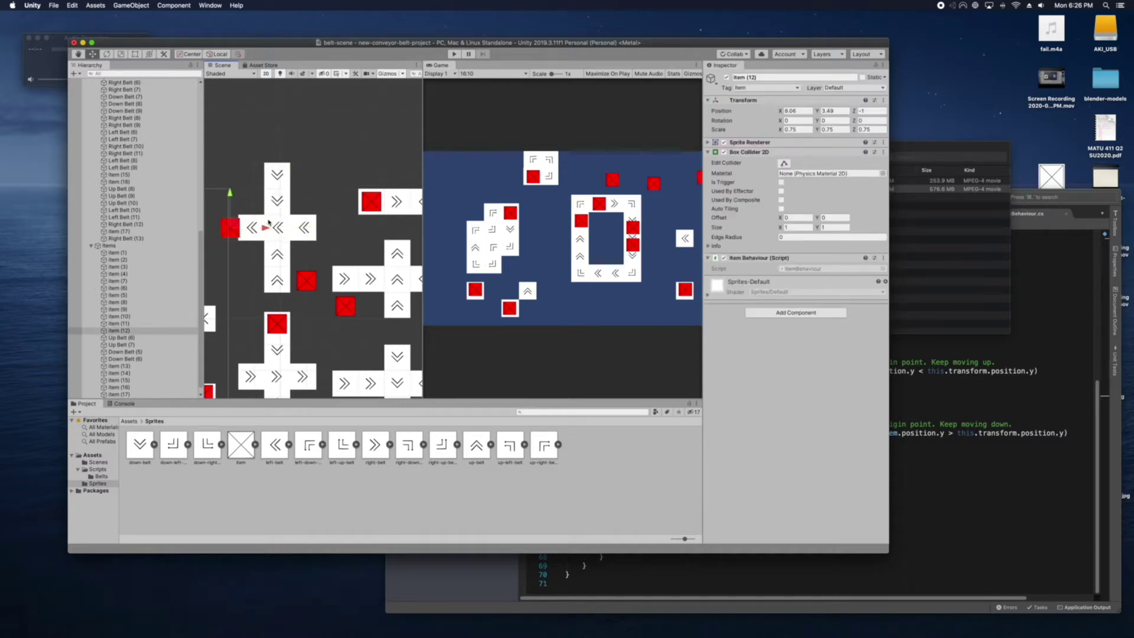
key(super+z)
key(super+z)
Play the scene to watch the items travel through the cross-shaped belt groups, and stop Play mode.
key(super+p)
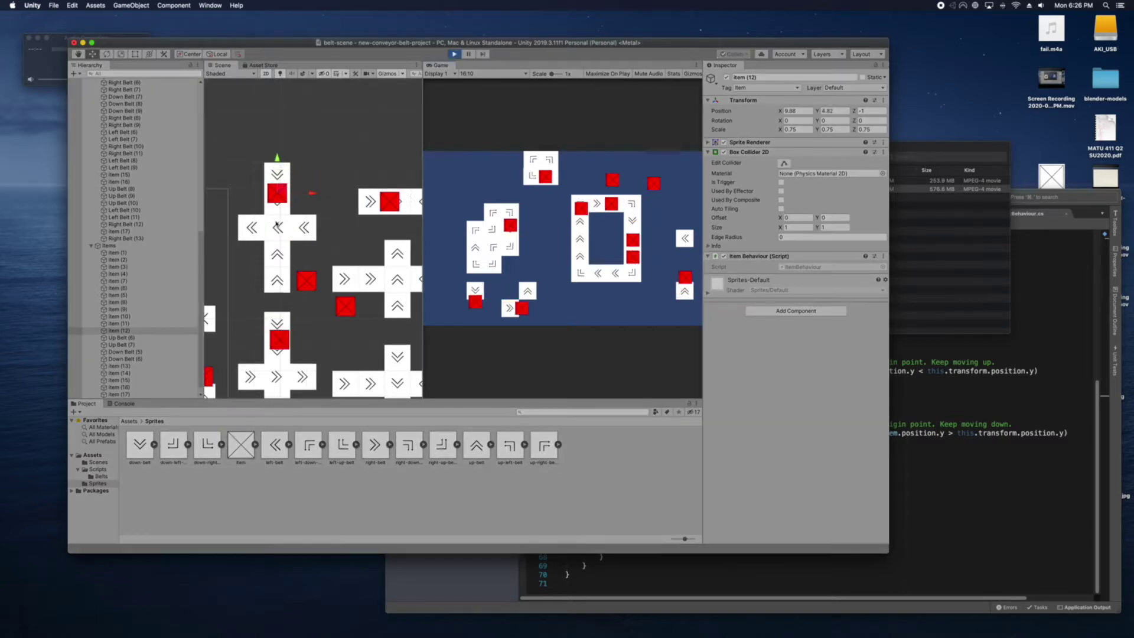
middle_drag(278, 225, 281, 186)
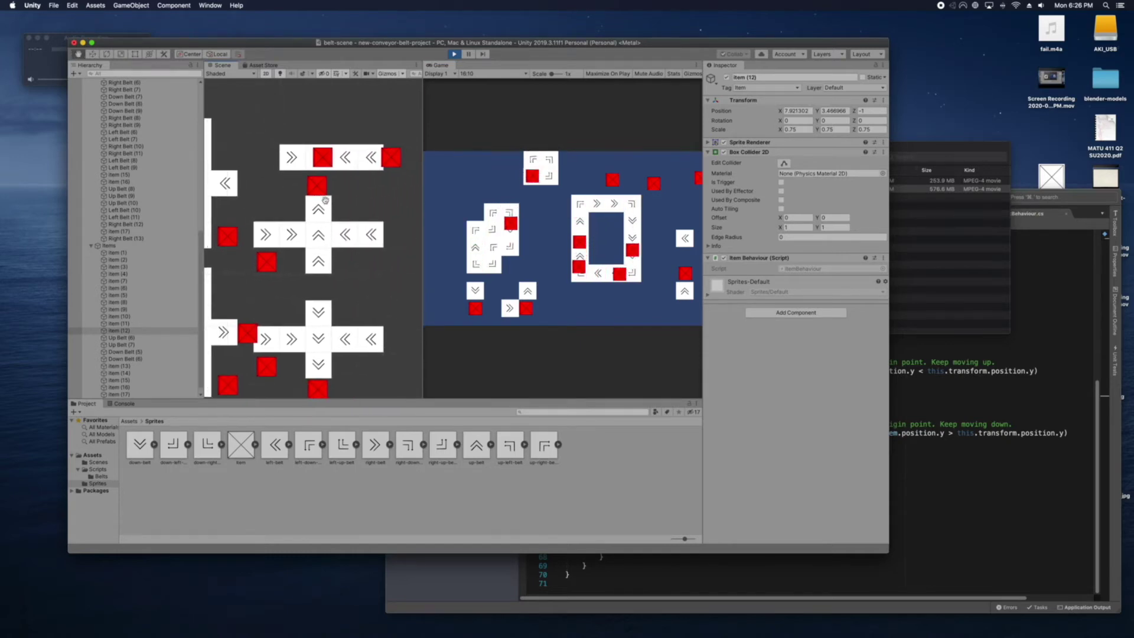
click(454, 54)
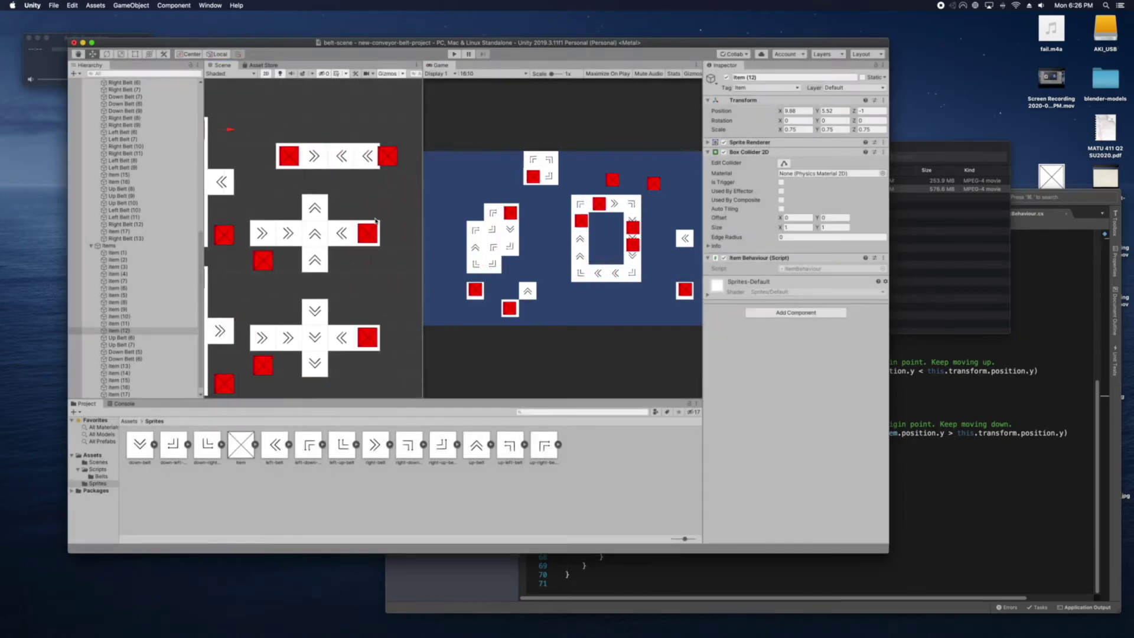
Replay the scene to observe where items leave the two horizontal-feed crosses, and stop Play mode.
scroll(337, 233, right, 2)
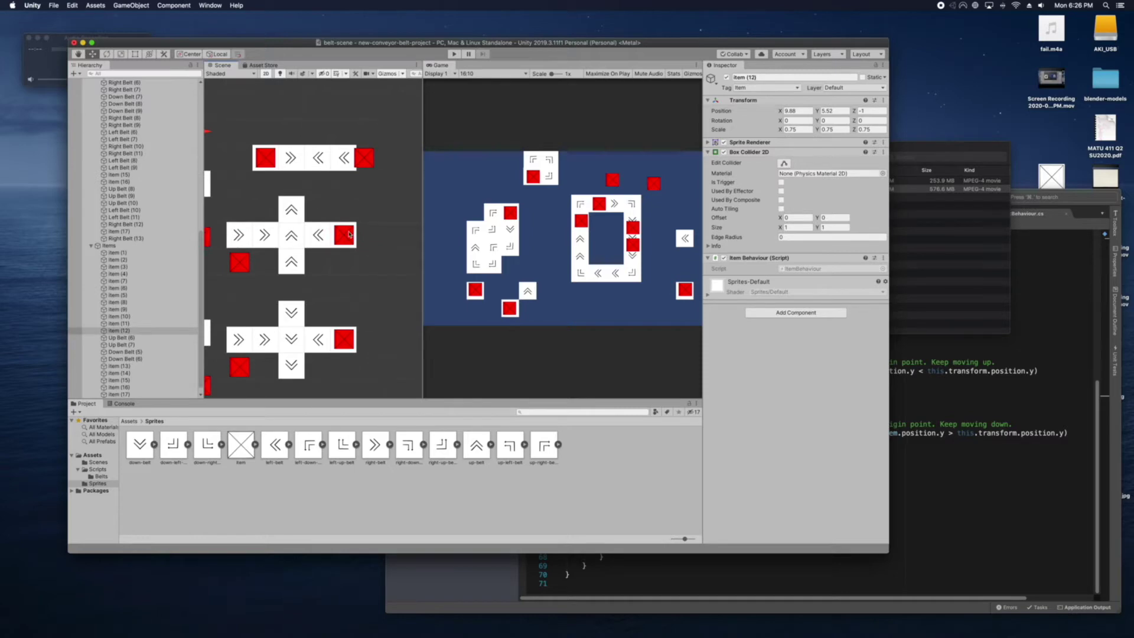
click(453, 54)
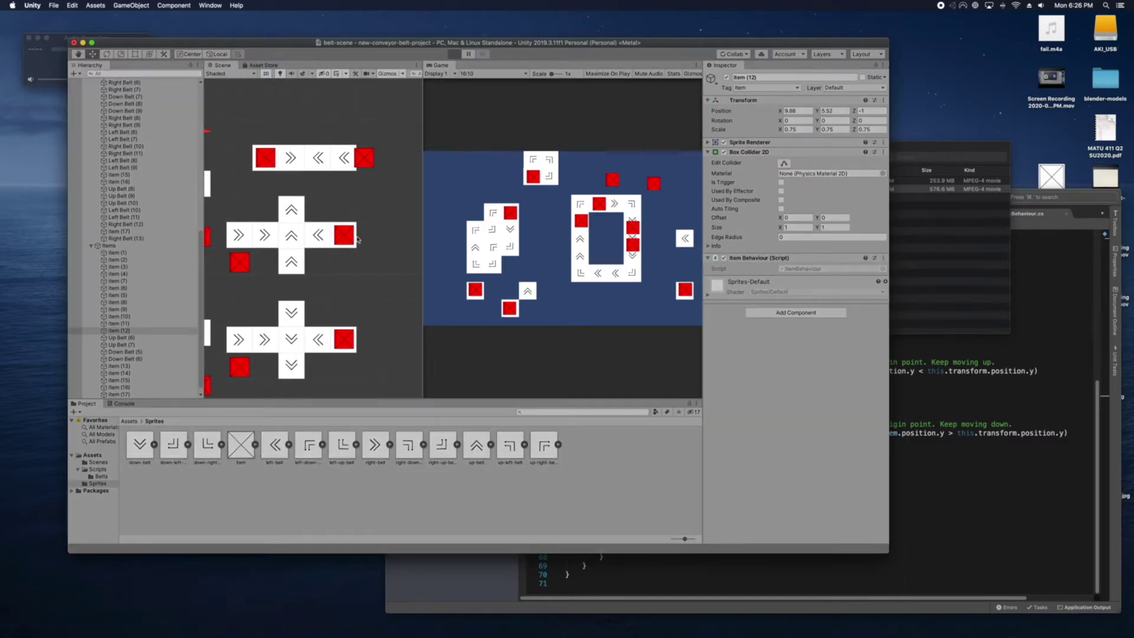
scroll(323, 233, down, 5)
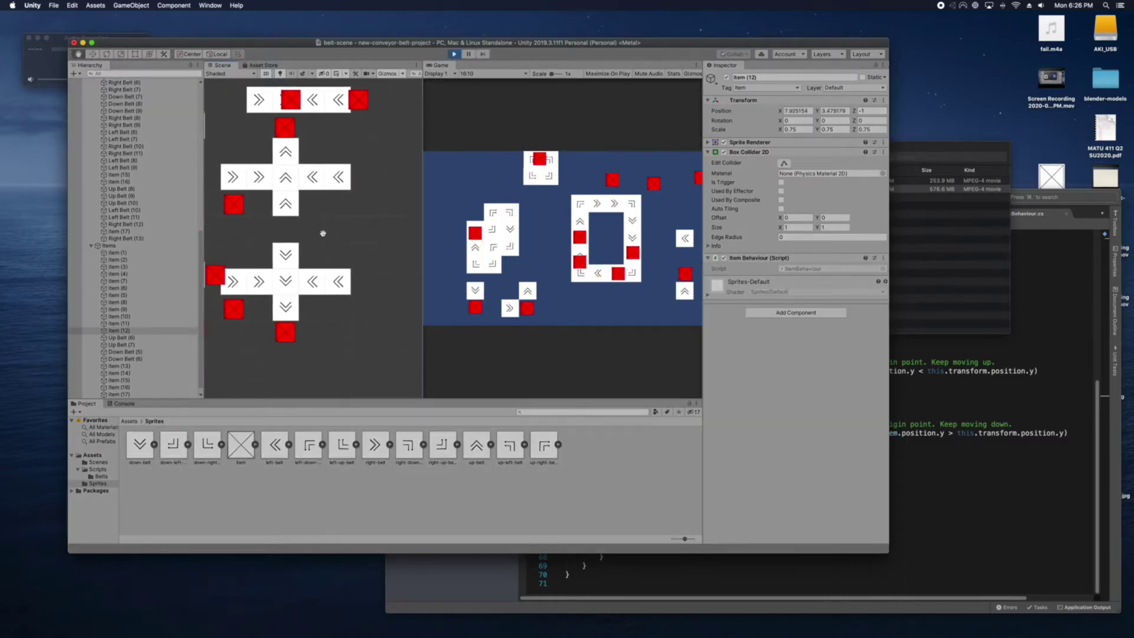
middle_drag(283, 277, 337, 270)
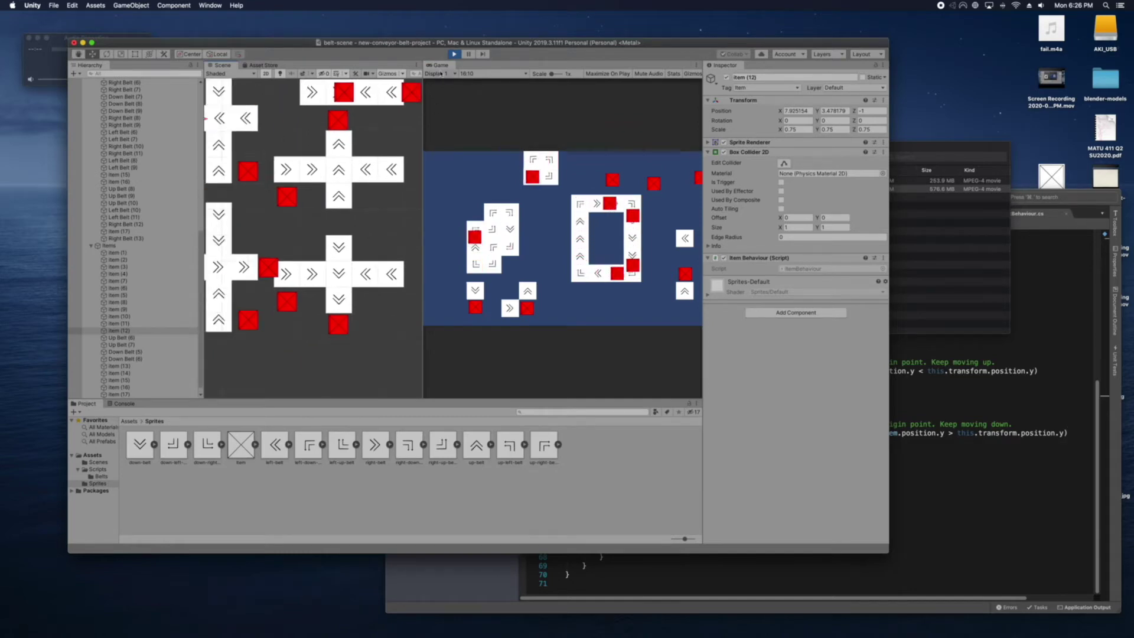
click(454, 54)
Move the loose item below the upper horizontal-feed cross up onto its leftmost belt, at X 12.5 and about Y 1.5.
scroll(300, 249, up, 5)
click(299, 251)
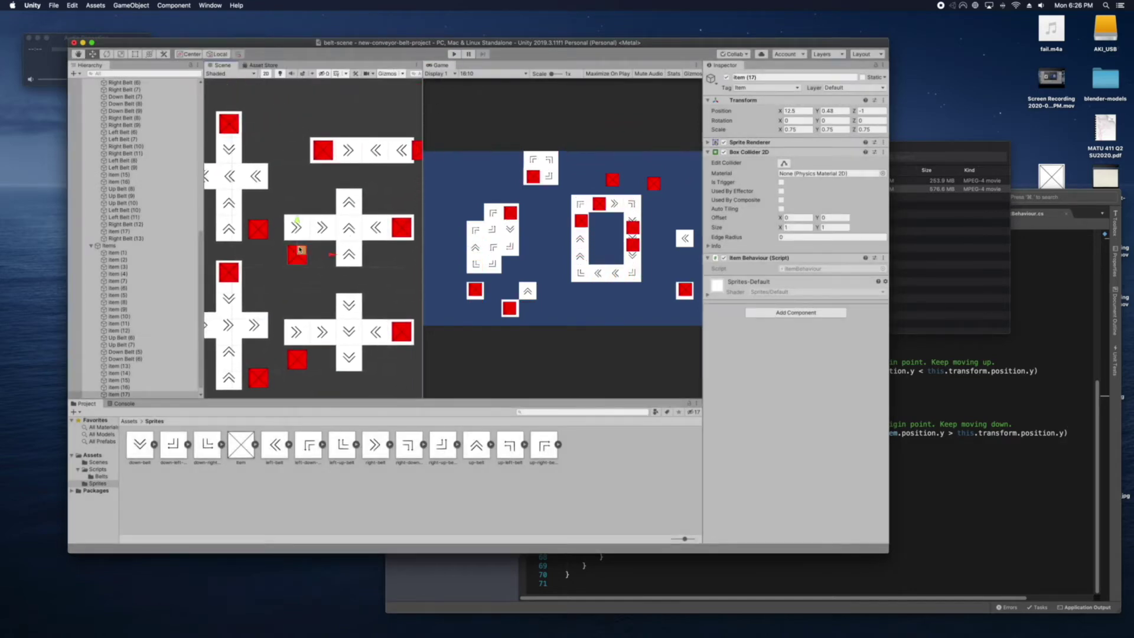
drag(299, 217, 301, 198)
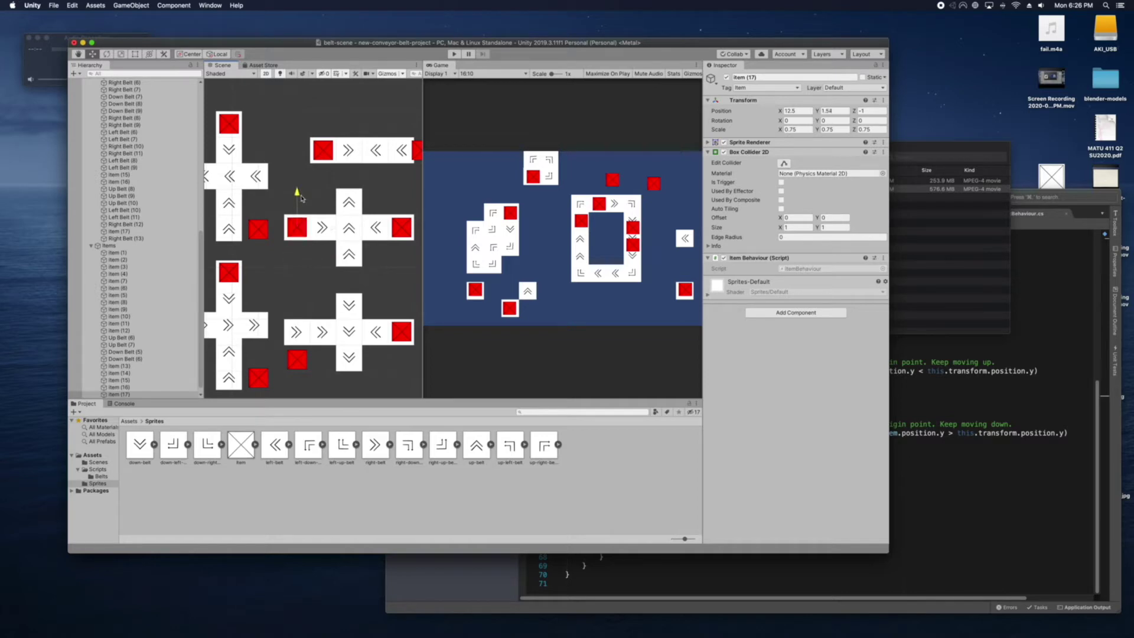
Check the two opposing items on the upper horizontal-feed cross, clear the selection, and run the scene to watch them meet.
shift+click(405, 232)
middle_drag(379, 230, 331, 235)
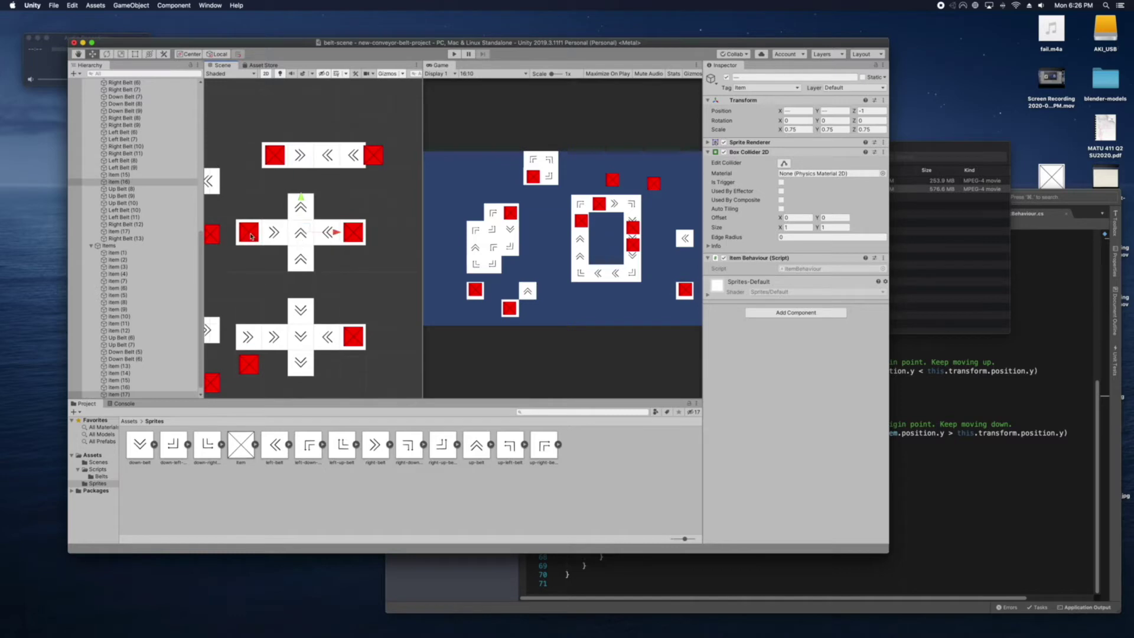
click(316, 245)
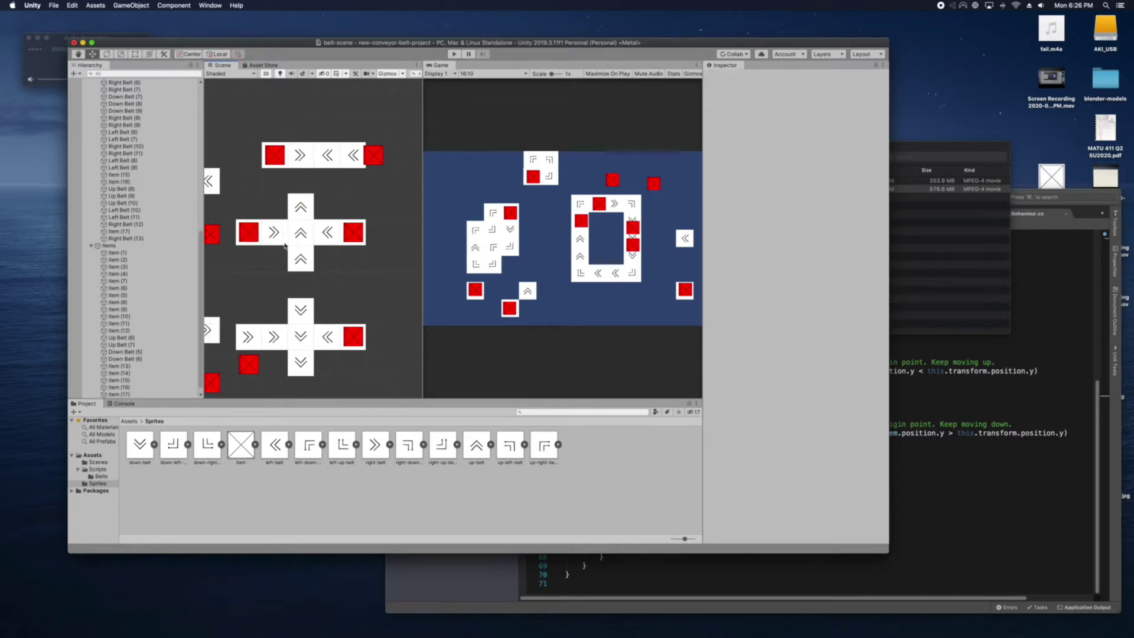
click(454, 54)
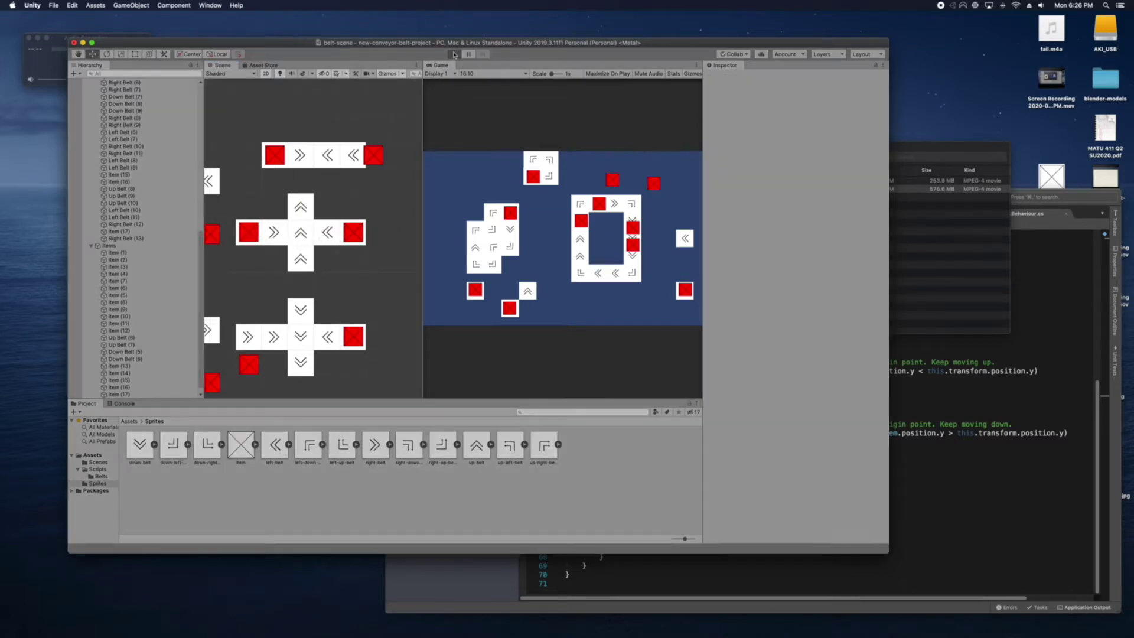